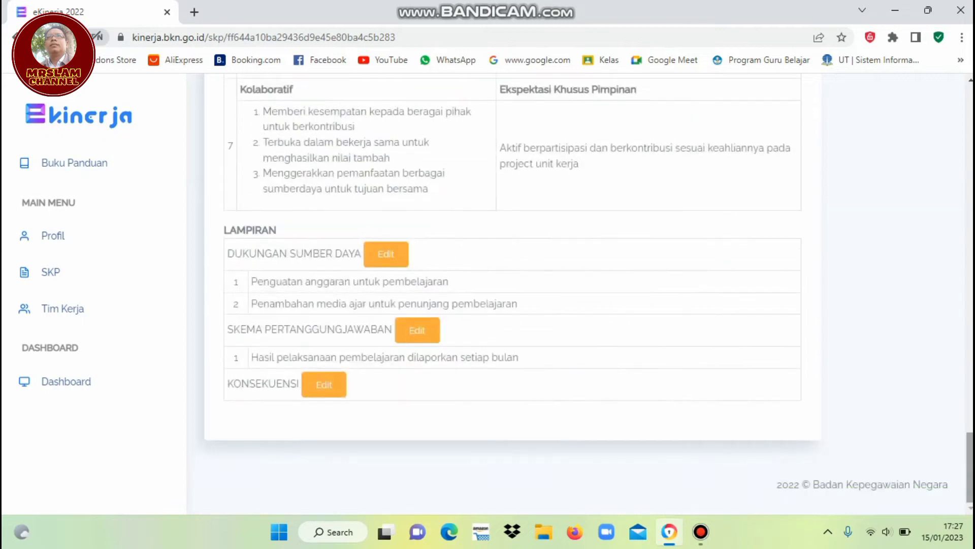
# Generate the printable SKP plan with its print date set to 1 January 2022.
pyautogui.scroll(15, 919, 449)
pyautogui.scroll(10, 953, 192)
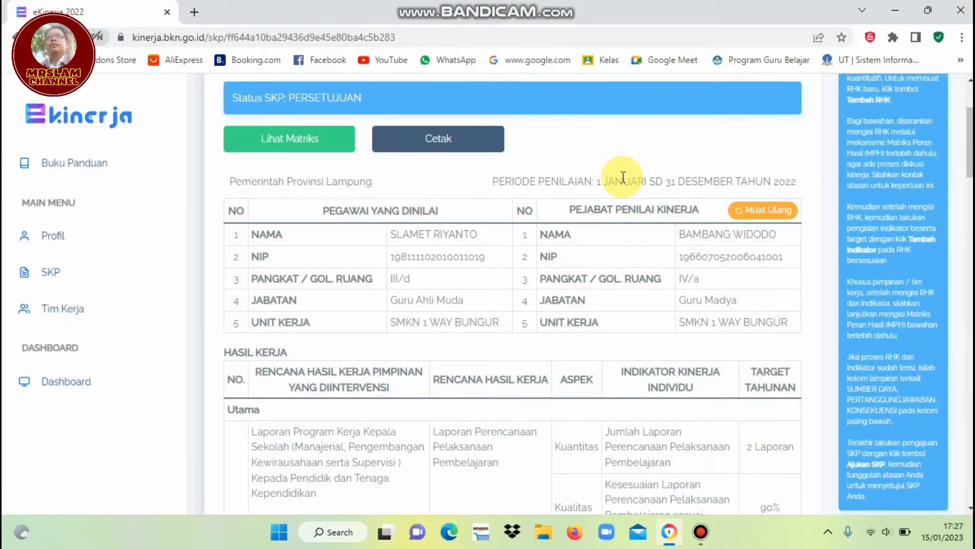
pyautogui.click(446, 141)
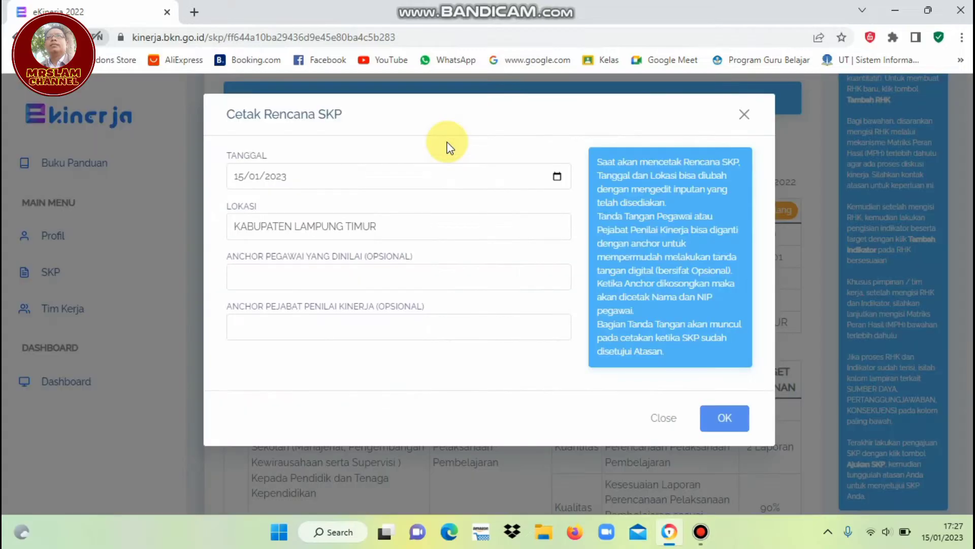
pyautogui.click(557, 176)
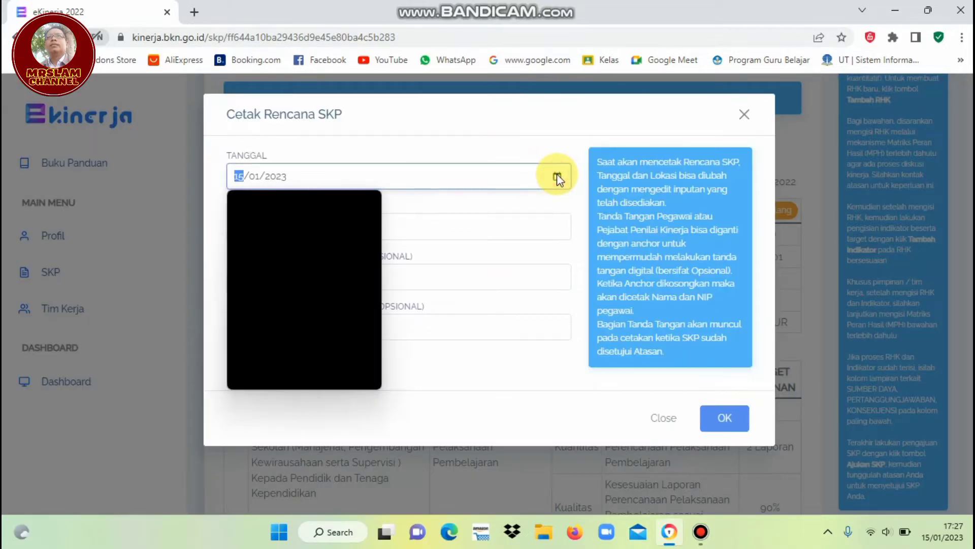
pyautogui.click(340, 205)
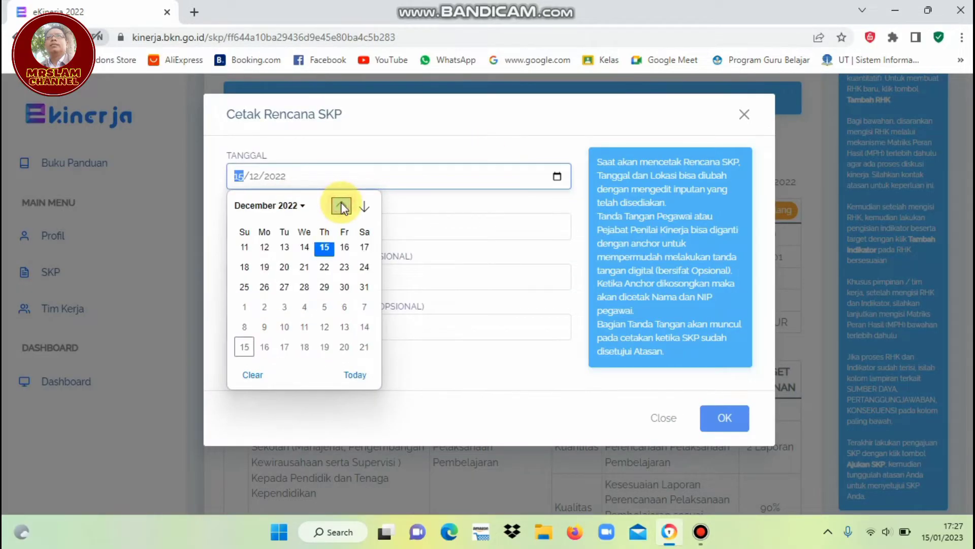
pyautogui.click(303, 208)
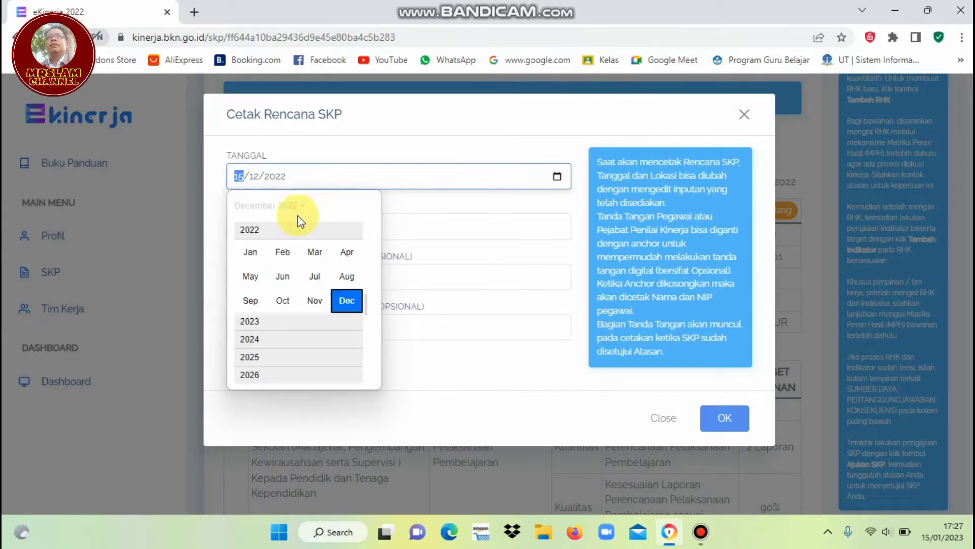
pyautogui.click(255, 253)
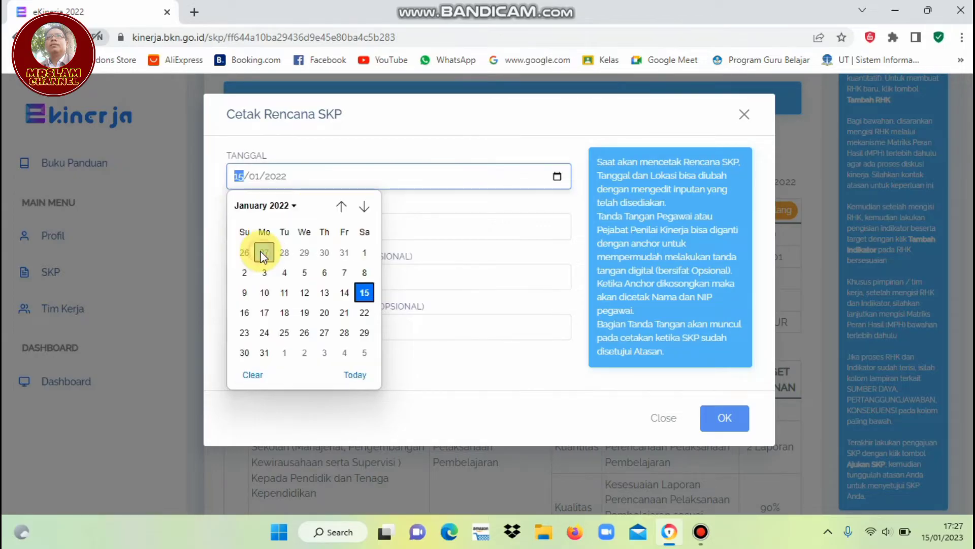
pyautogui.click(365, 251)
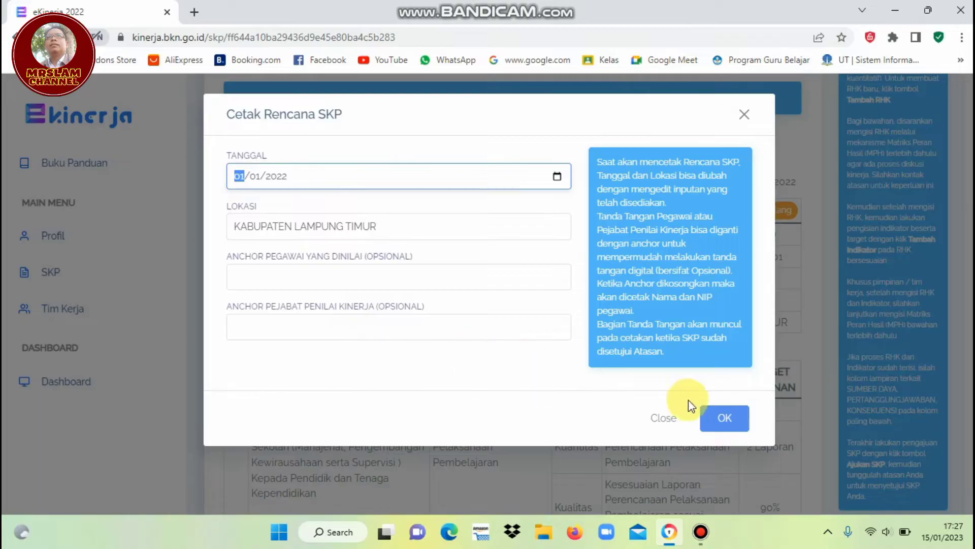
pyautogui.click(725, 420)
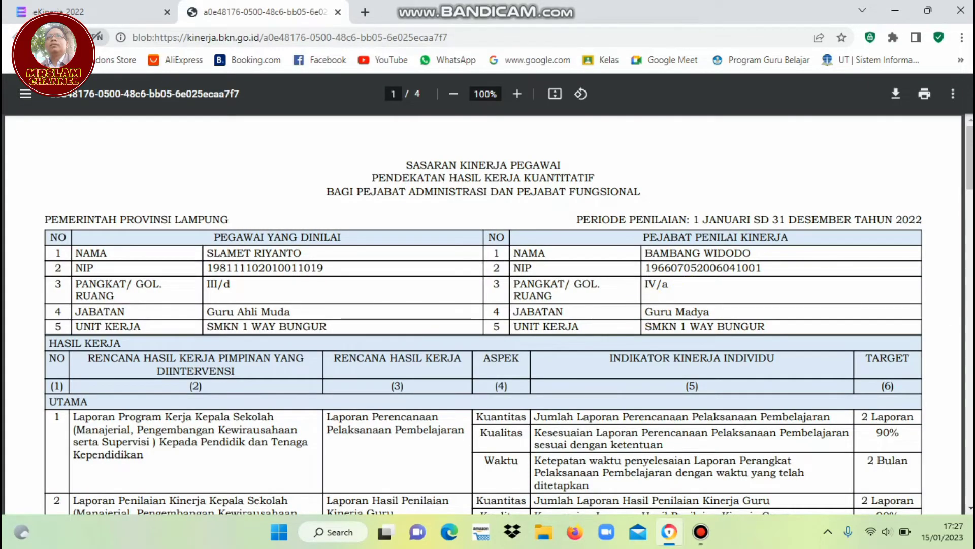
# Examine the generated SKP document through its attachment page and signature blocks, and close it along with the print form.
pyautogui.scroll(-15, 482, 315)
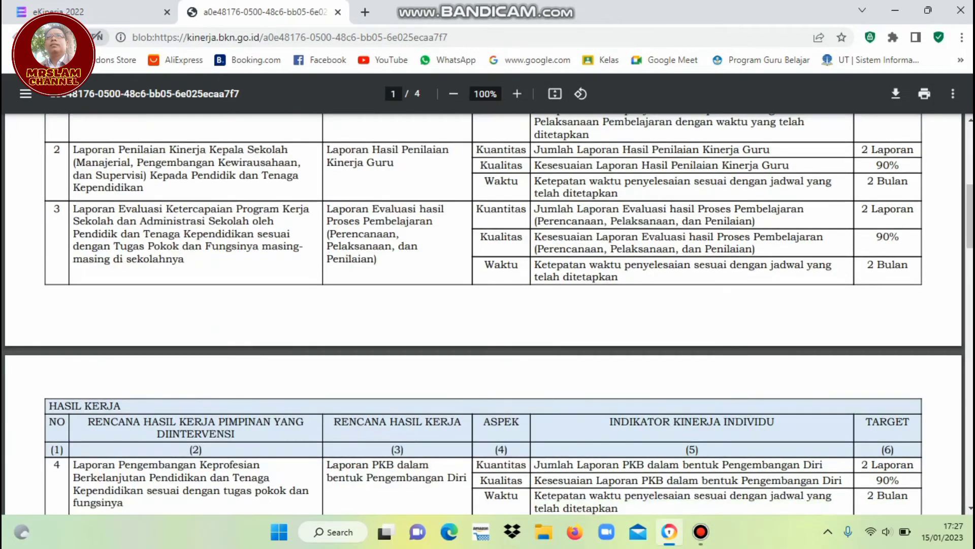
pyautogui.scroll(-7, 970, 427)
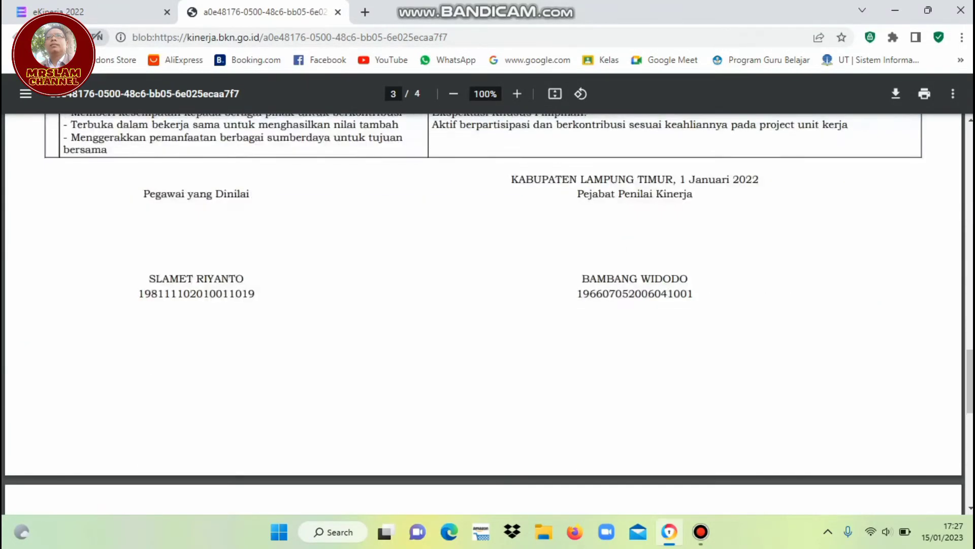
pyautogui.scroll(-5, 970, 429)
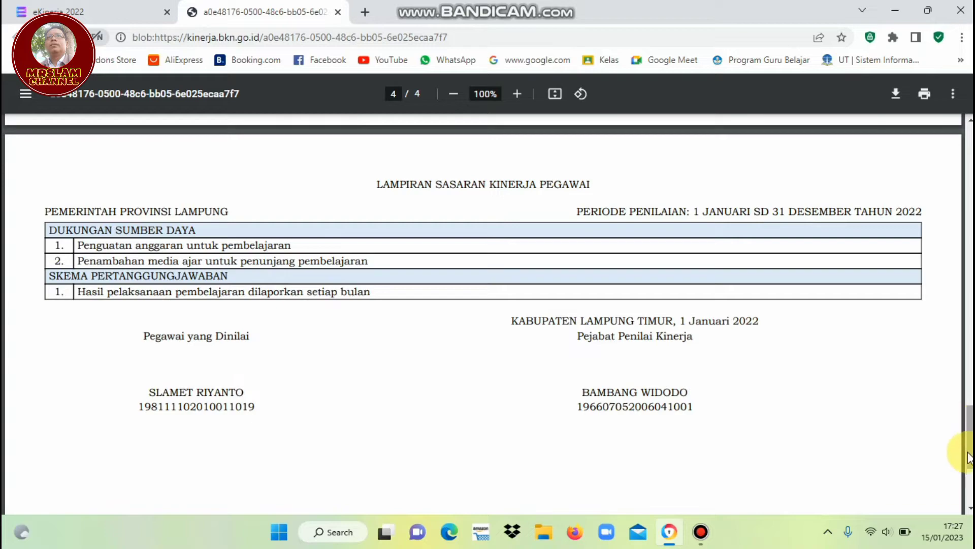
pyautogui.scroll(-4, 970, 488)
pyautogui.scroll(5, 970, 487)
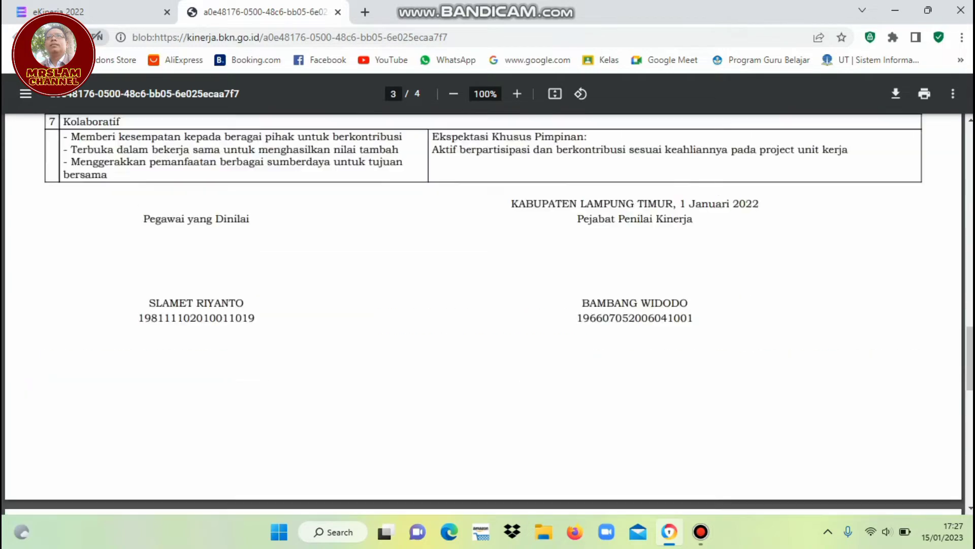
pyautogui.scroll(10, 970, 356)
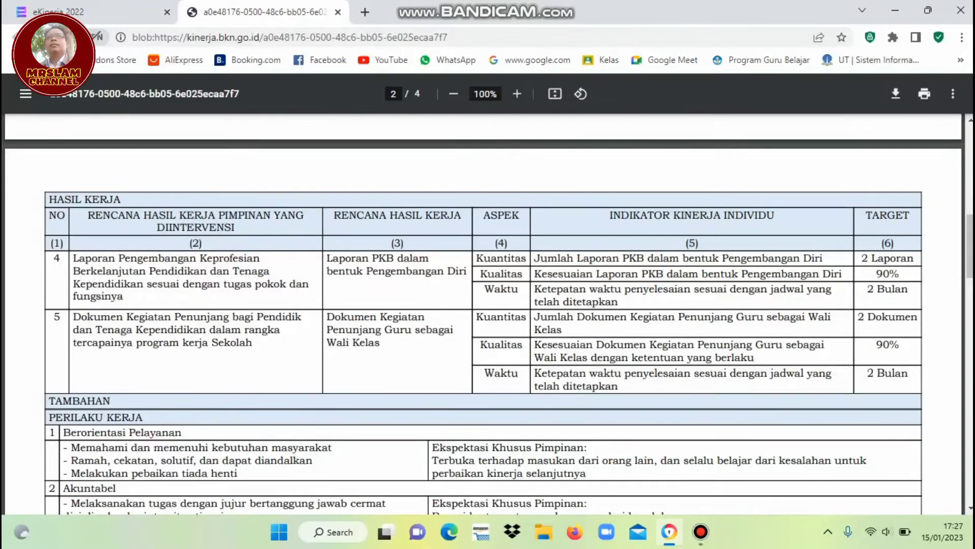
pyautogui.scroll(10, 970, 355)
pyautogui.scroll(4, 970, 355)
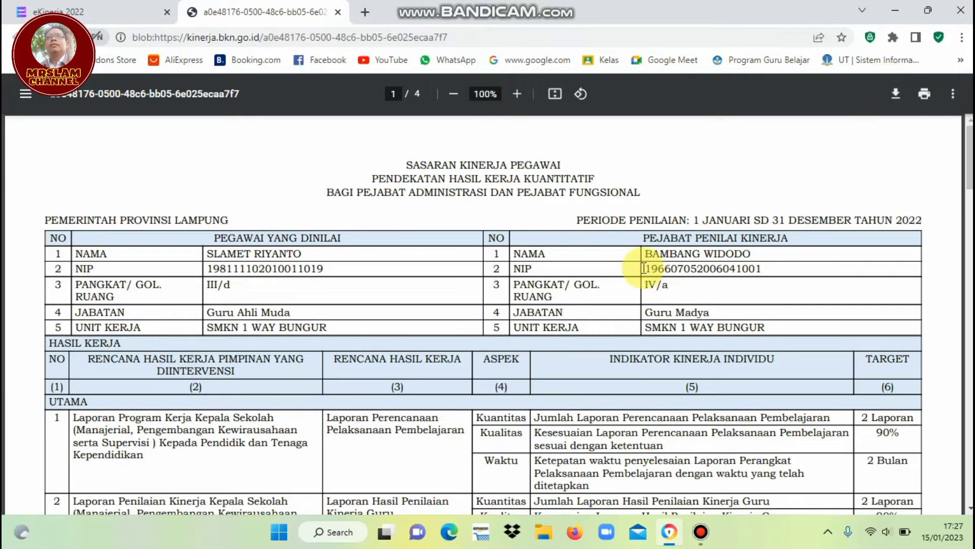
pyautogui.click(337, 12)
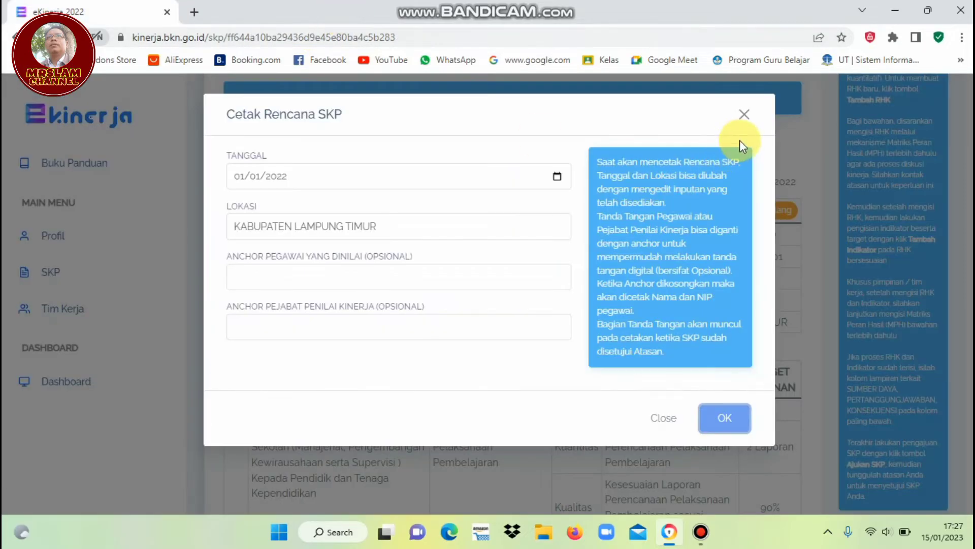
pyautogui.click(744, 116)
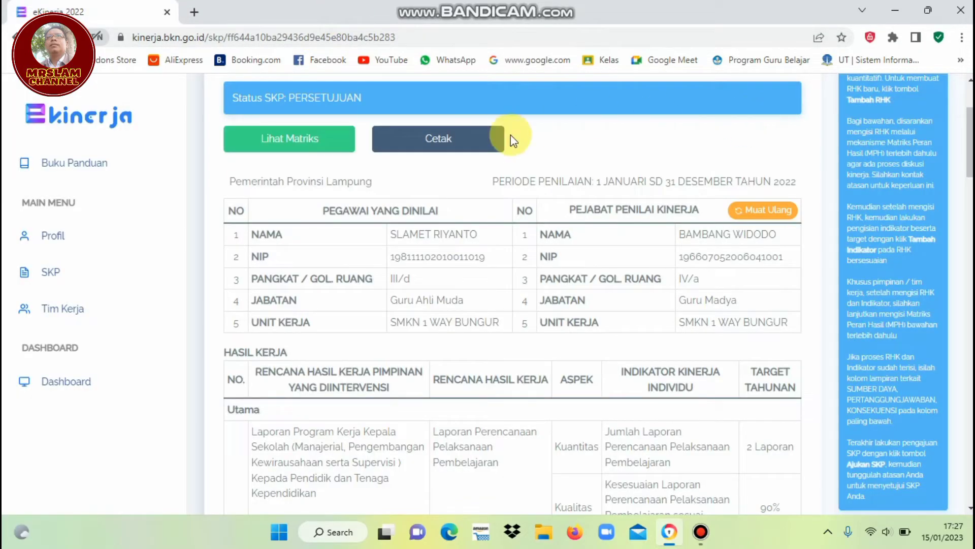
# Review the Penilaian page of the 2022 SKP, including its January–December and final assessment periods, and return to the SKP list.
pyautogui.scroll(3, 838, 127)
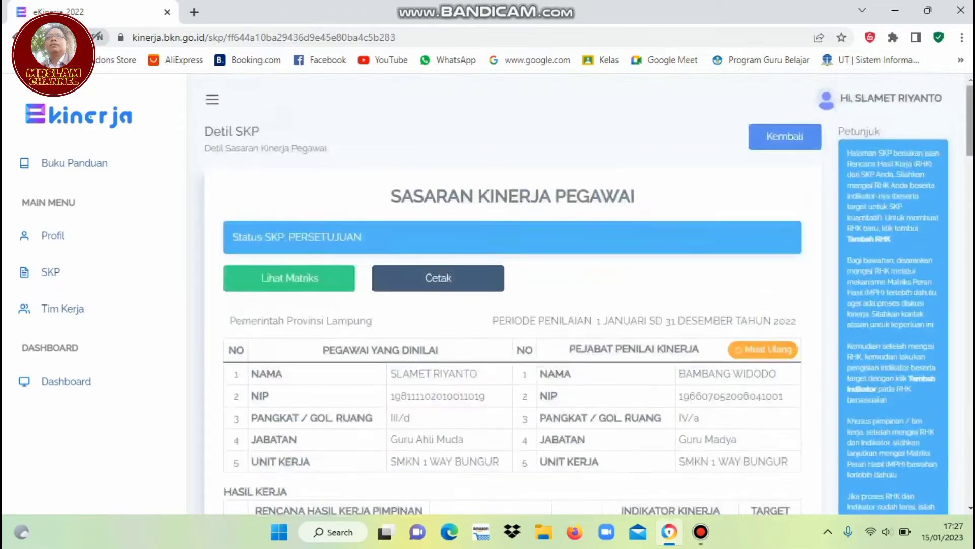
pyautogui.click(788, 142)
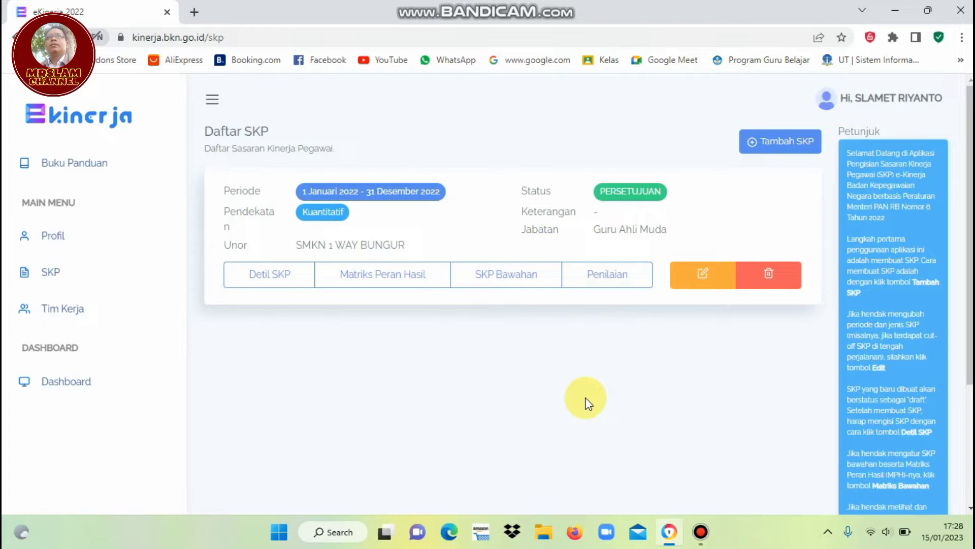
pyautogui.click(614, 286)
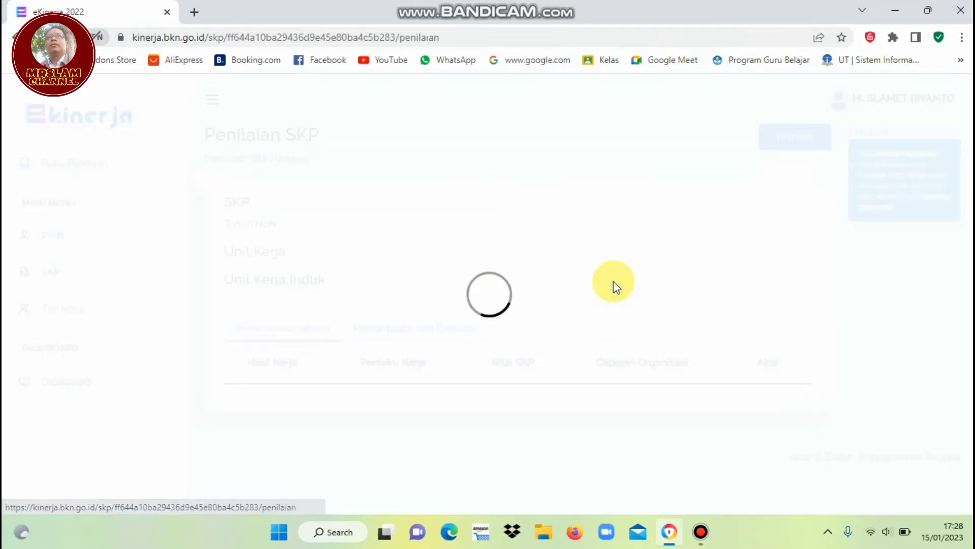
pyautogui.scroll(-7, 965, 283)
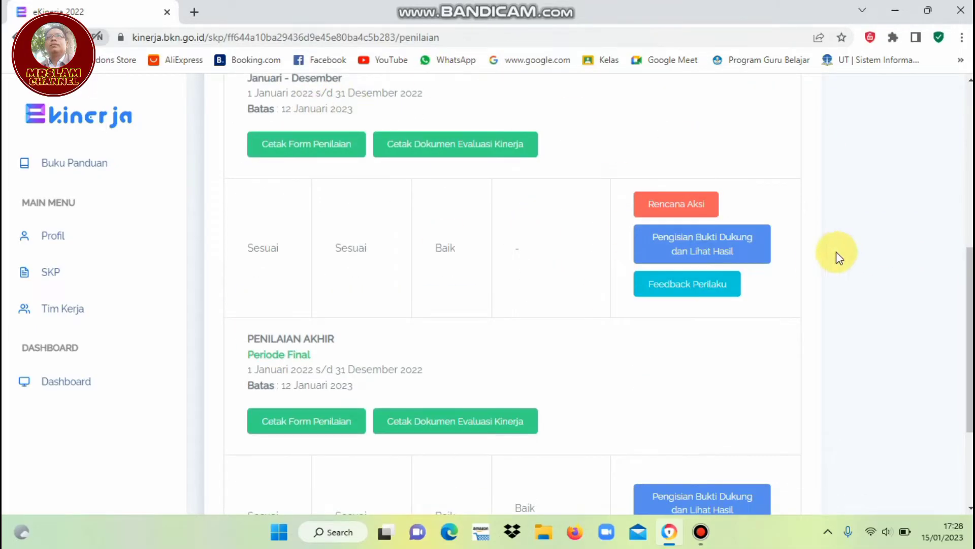
pyautogui.scroll(2, 971, 81)
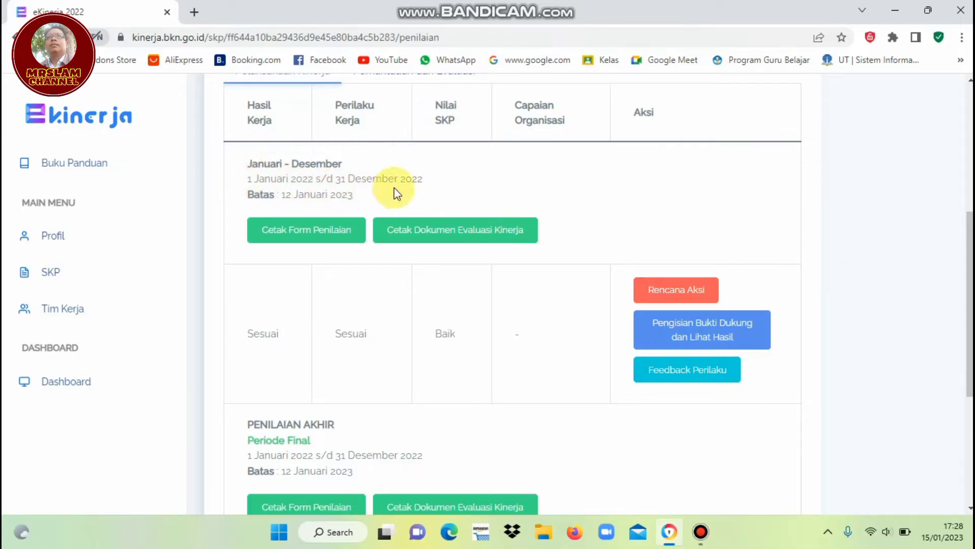
pyautogui.scroll(5, 805, 147)
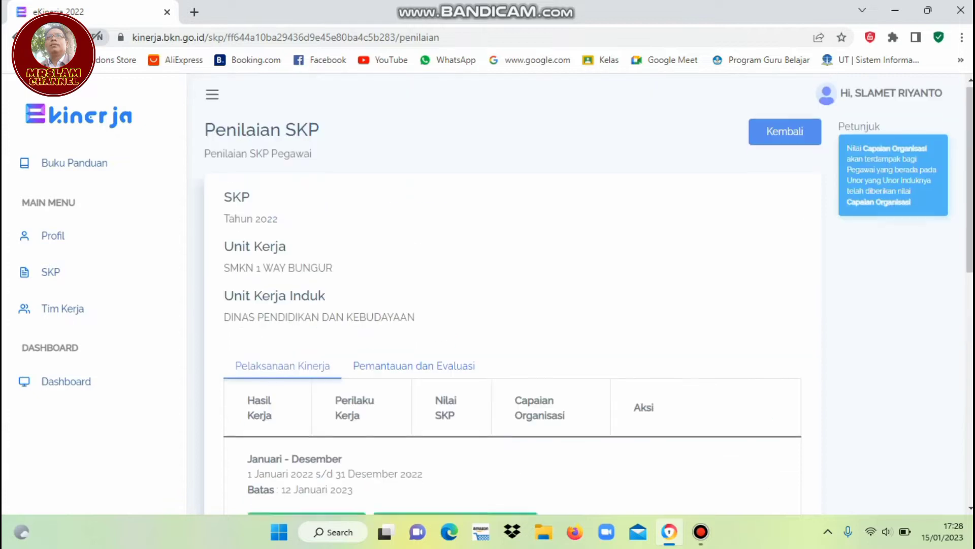
pyautogui.click(785, 138)
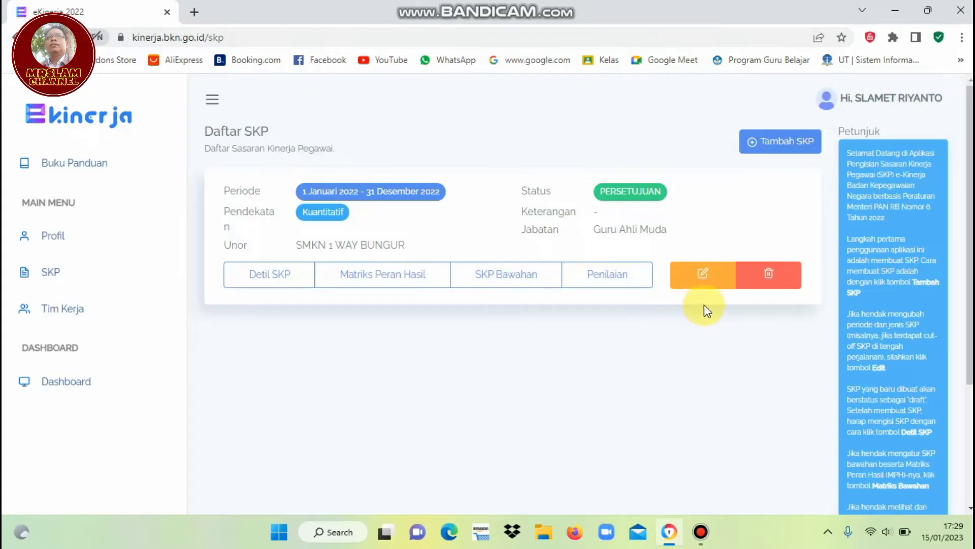
# Check the start date, end date and approach options in the 2022 SKP's edit form and confirm the form.
pyautogui.click(704, 277)
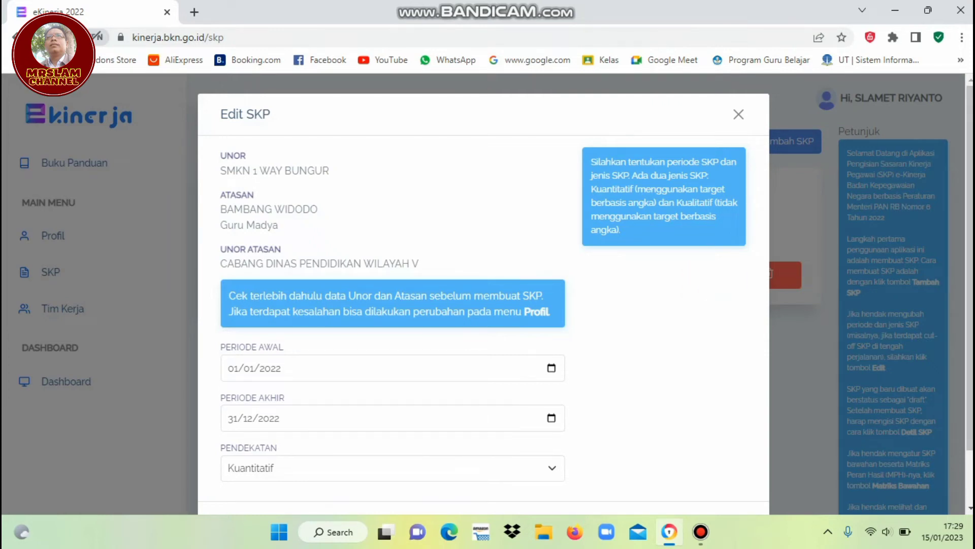
pyautogui.scroll(-1, 644, 305)
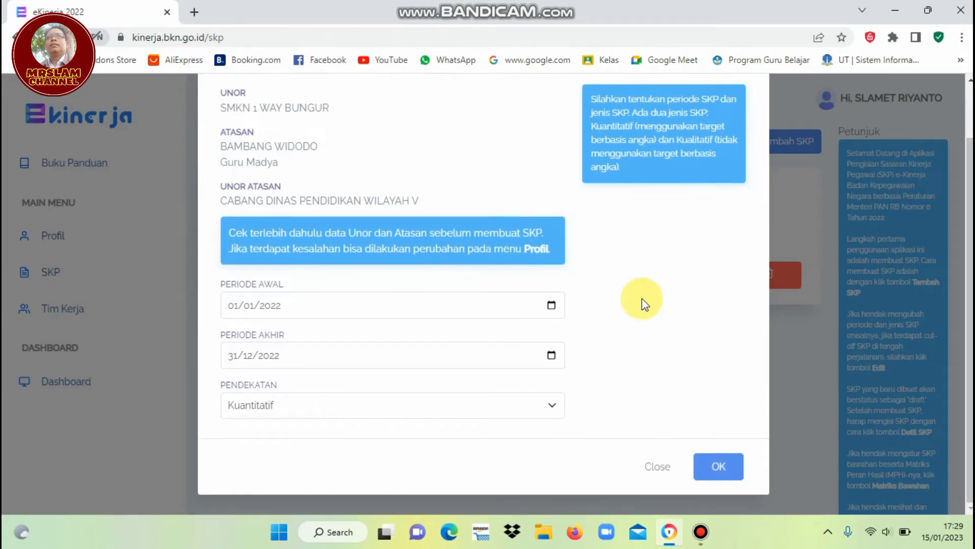
pyautogui.click(551, 305)
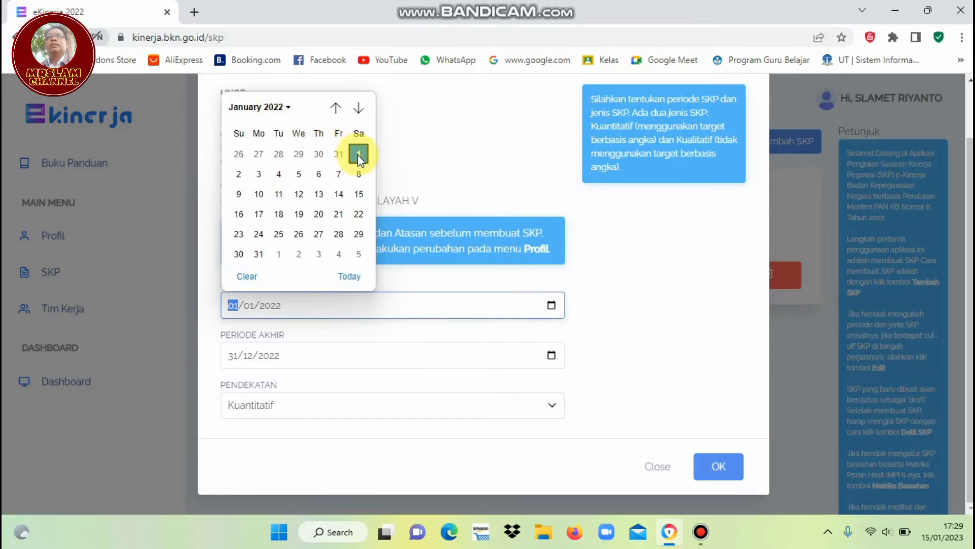
pyautogui.click(385, 157)
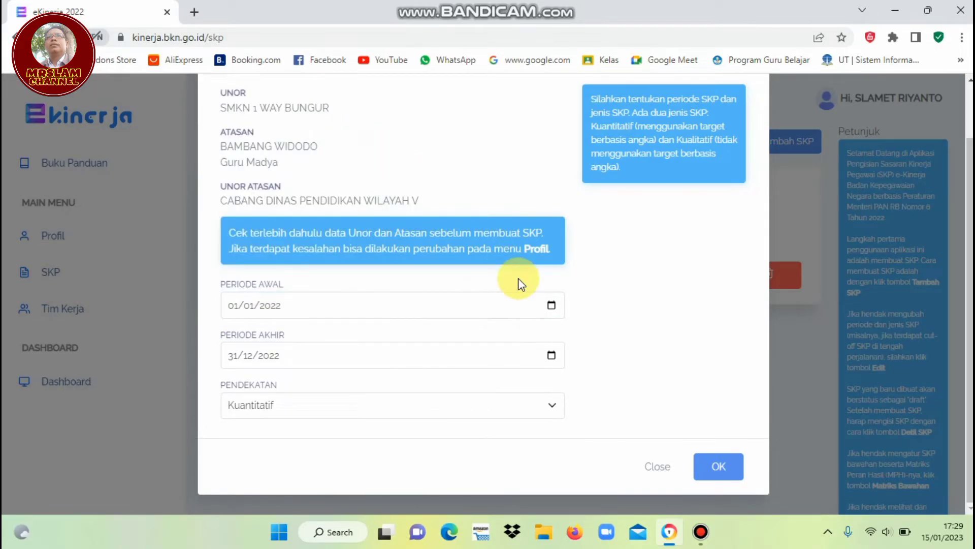
pyautogui.click(551, 355)
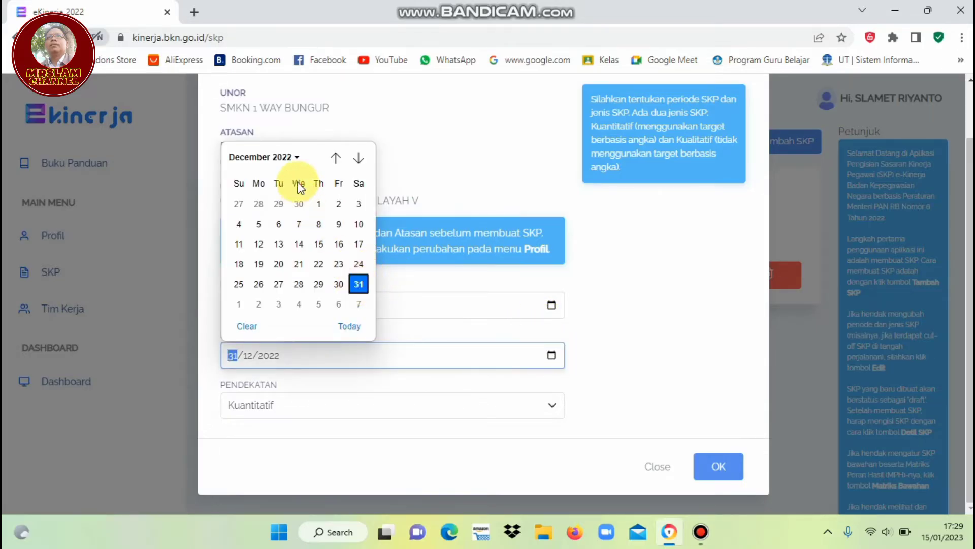
pyautogui.moveTo(704, 335); pyautogui.dragTo(554, 405)
pyautogui.click(553, 405)
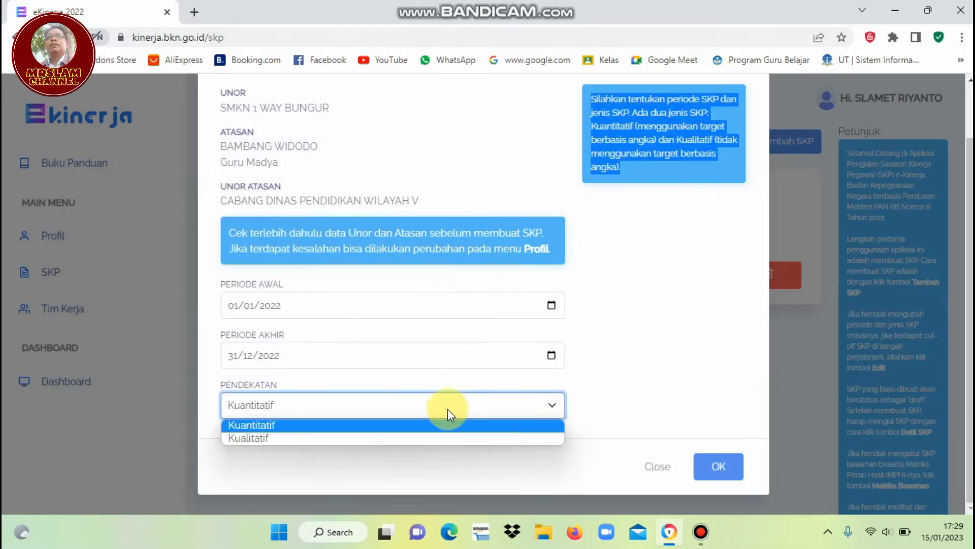
pyautogui.click(703, 370)
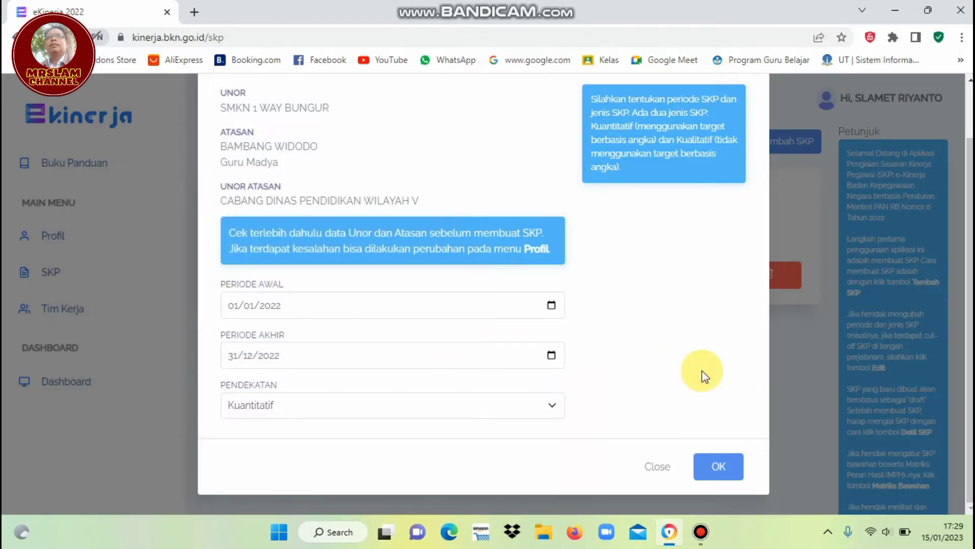
pyautogui.click(724, 465)
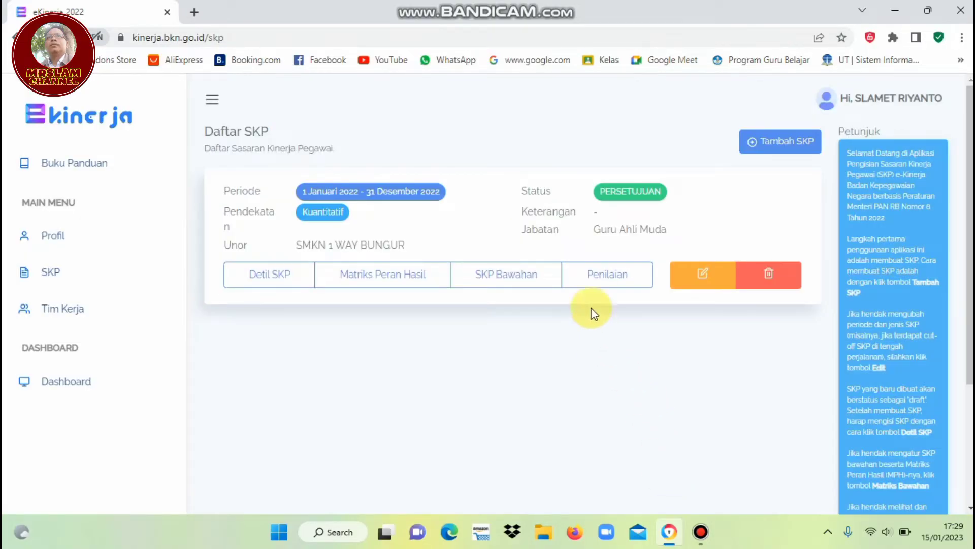
# Open the 2022 SKP's Penilaian page and look over the January–December and final assessment sections.
pyautogui.click(607, 284)
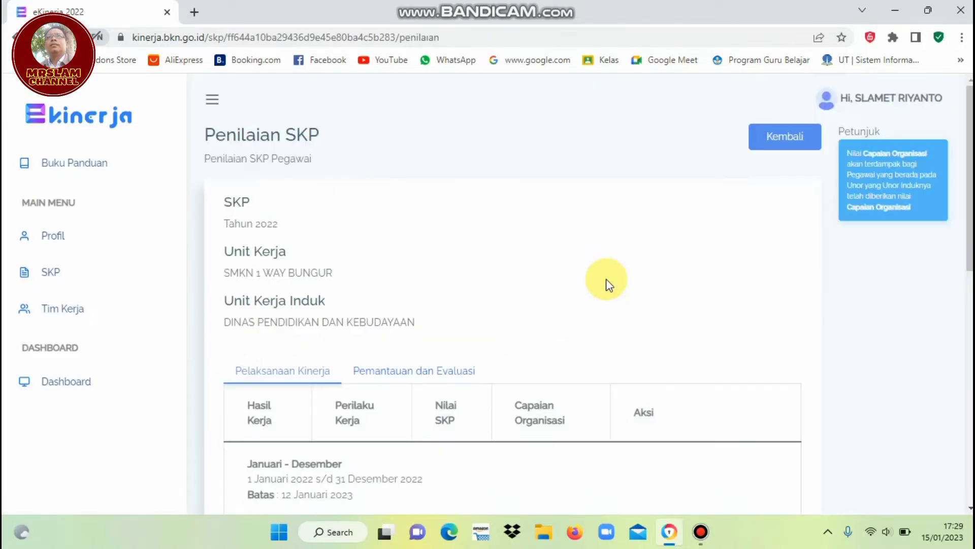
pyautogui.scroll(-7, 965, 336)
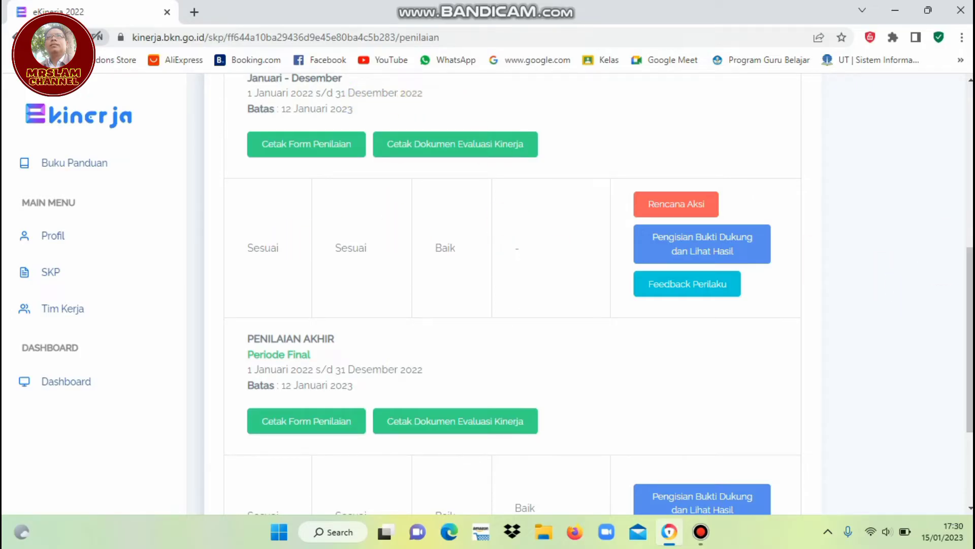
pyautogui.moveTo(969, 80); pyautogui.dragTo(970, 80)
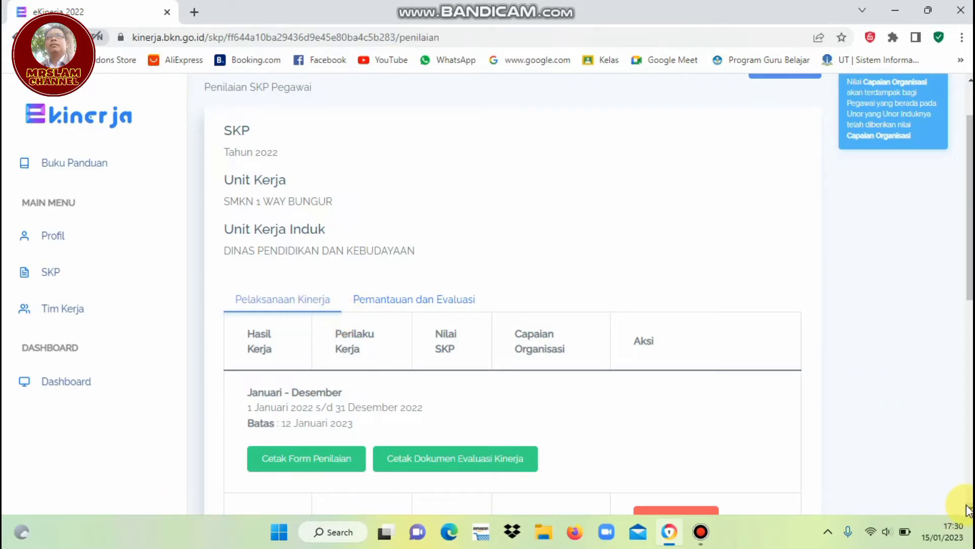
pyautogui.moveTo(970, 508); pyautogui.dragTo(970, 508)
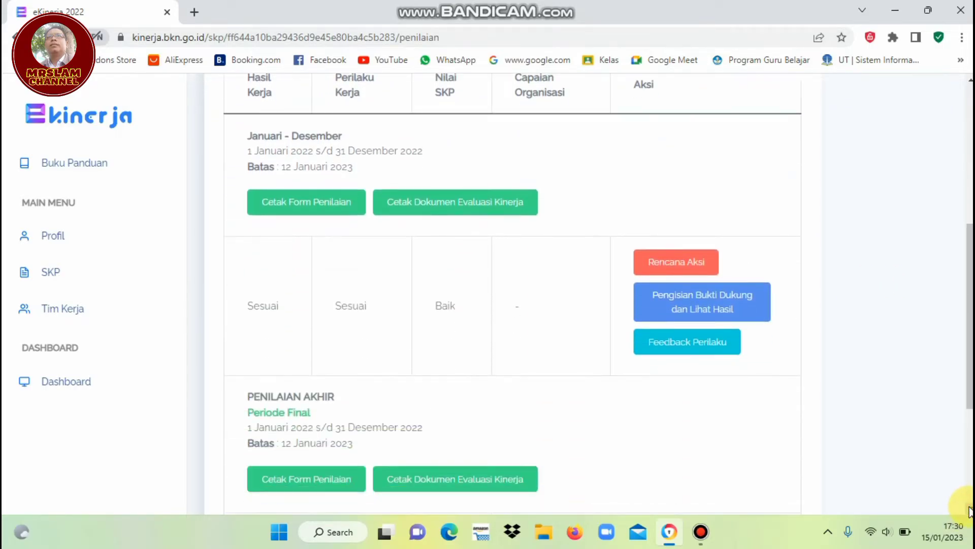
# Look through the January–December section and the final assessment section of the Penilaian page down to the Penilaian Akhir ratings.
pyautogui.moveTo(970, 80); pyautogui.dragTo(970, 81)
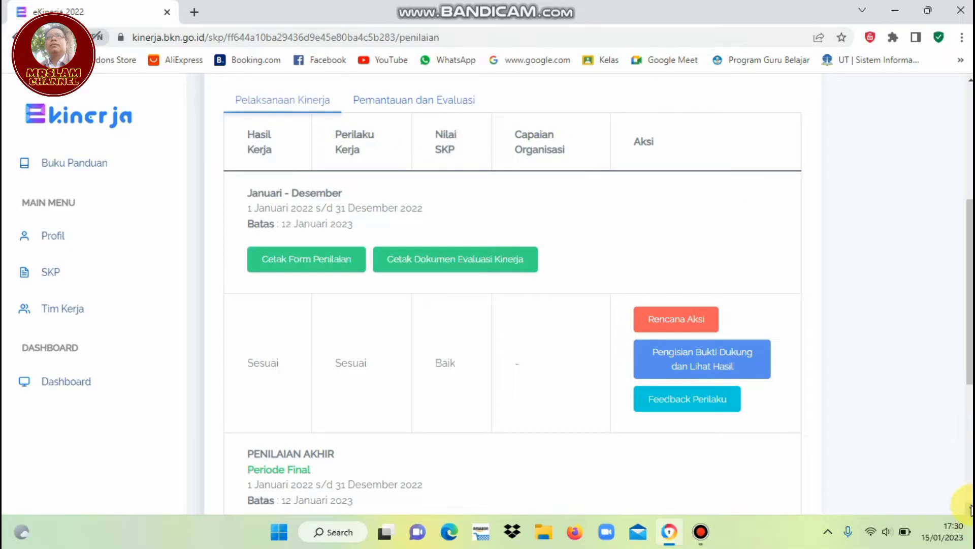
pyautogui.scroll(-2, 971, 505)
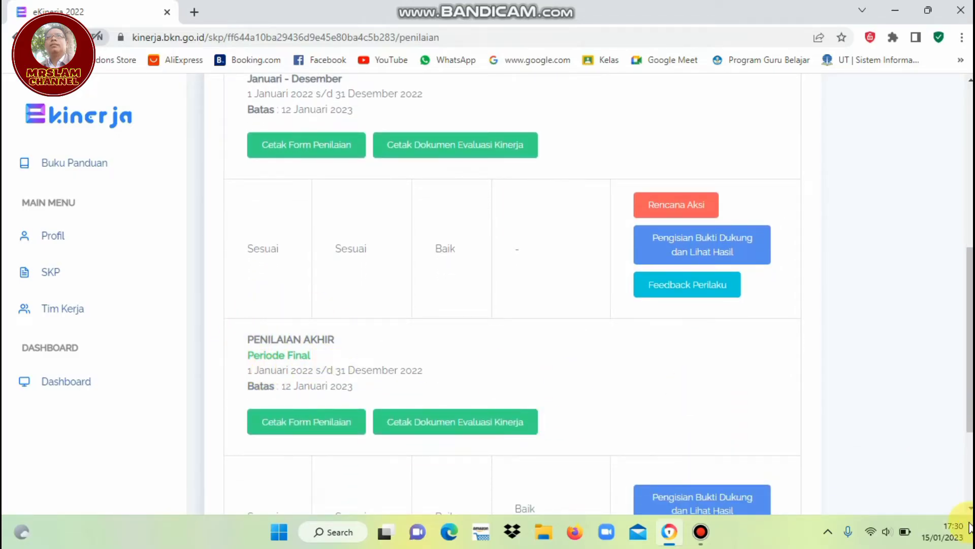
pyautogui.scroll(-1, 971, 508)
pyautogui.scroll(-2, 971, 508)
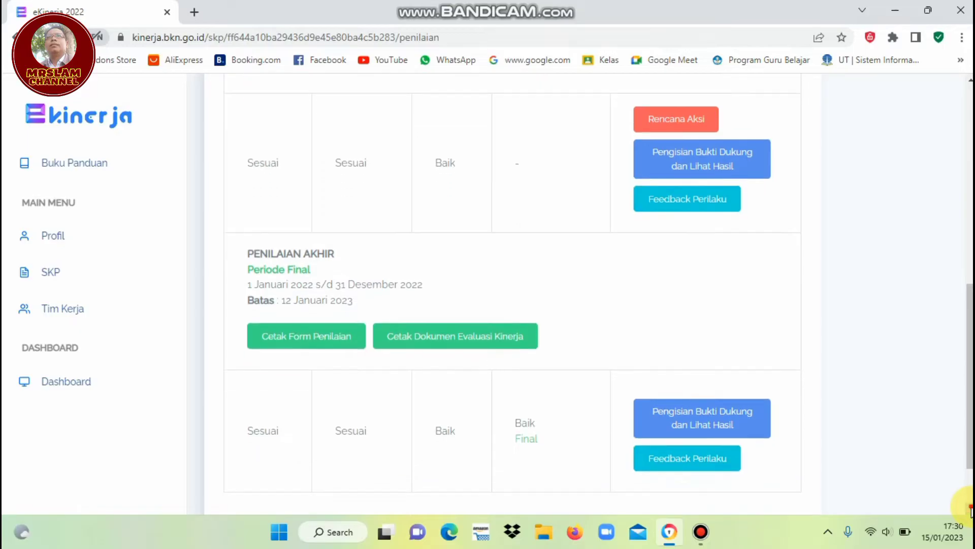
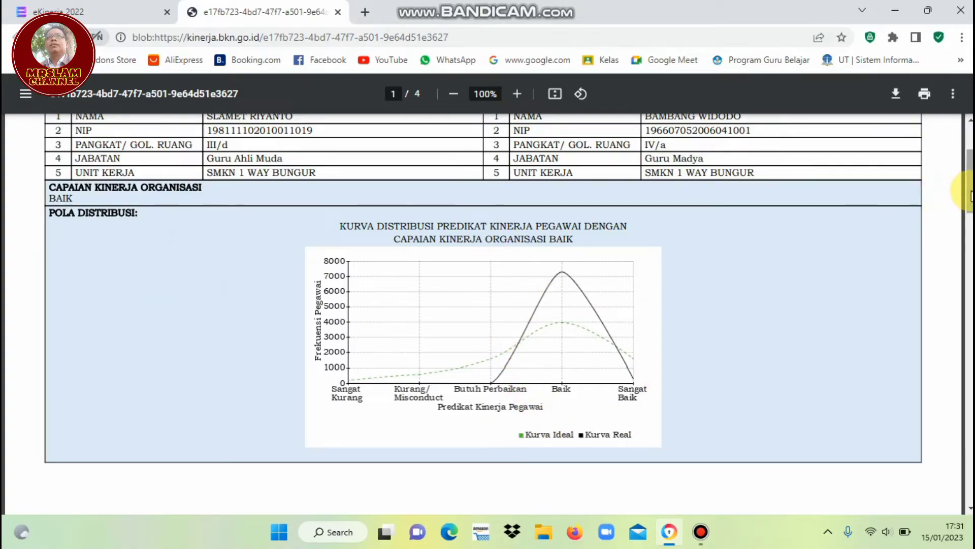
# Save the final-period Evaluasi Kinerja Pegawai PDF under its suggested file name and look through it to the signature blocks on page 4.
pyautogui.moveTo(968, 195)
pyautogui.mouseDown()
pyautogui.moveTo(967, 162)
pyautogui.moveTo(966, 214)
pyautogui.mouseUp()
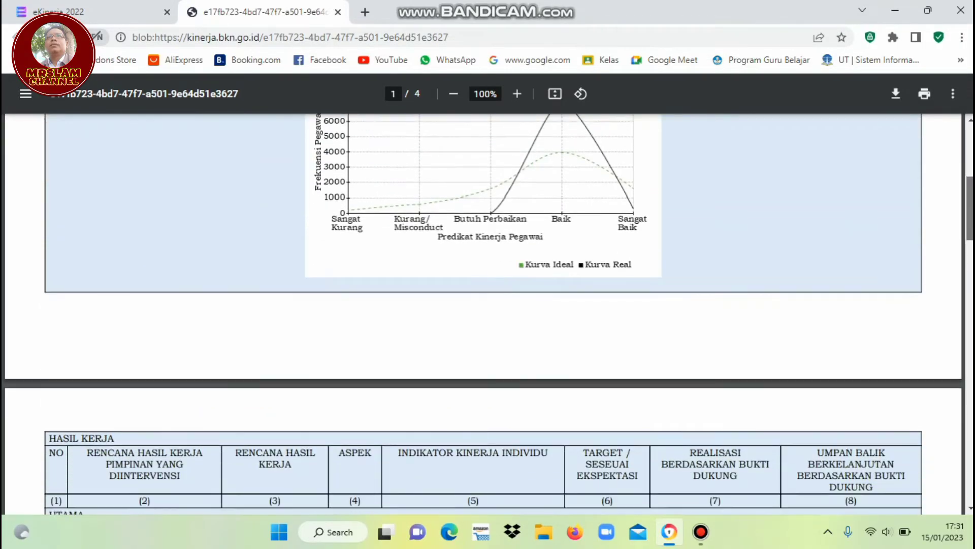
pyautogui.click(895, 94)
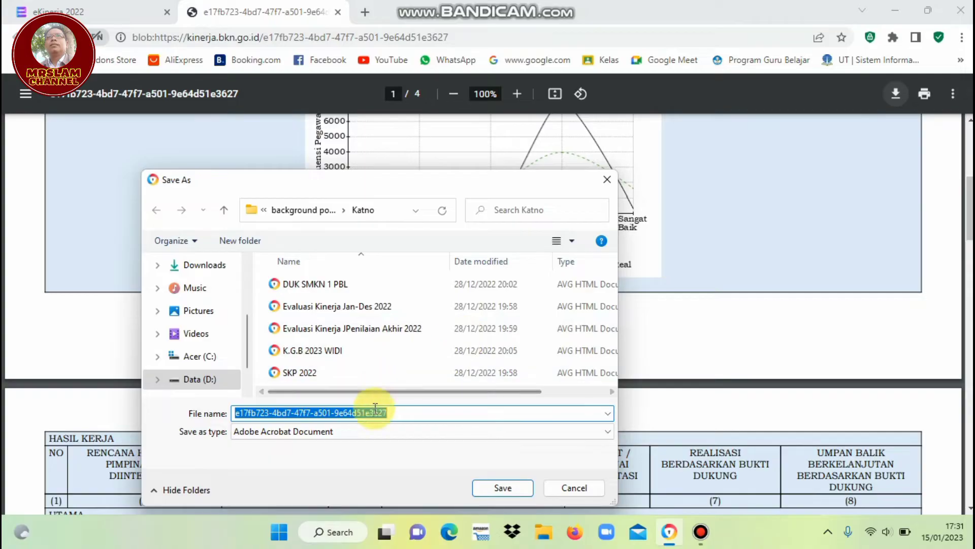
pyautogui.click(512, 487)
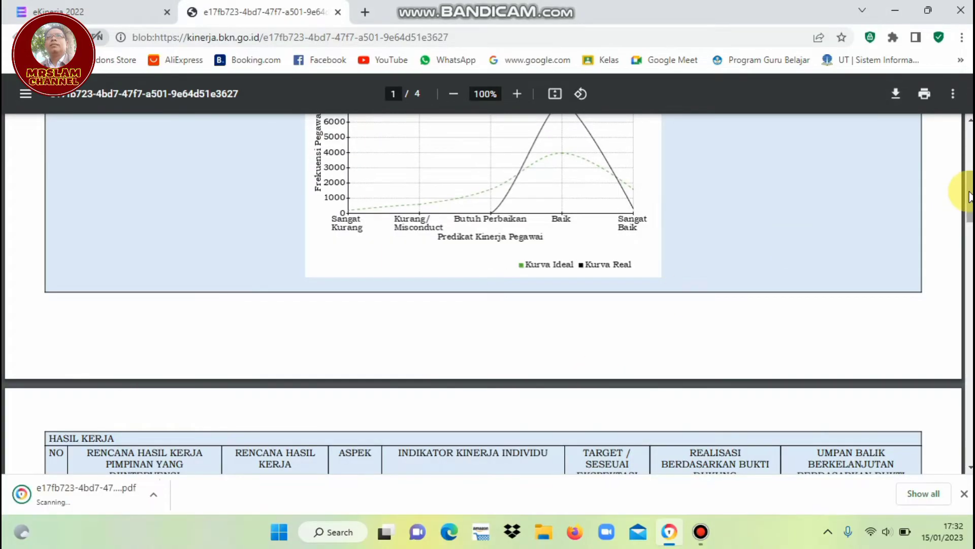
pyautogui.moveTo(970, 199); pyautogui.dragTo(971, 437)
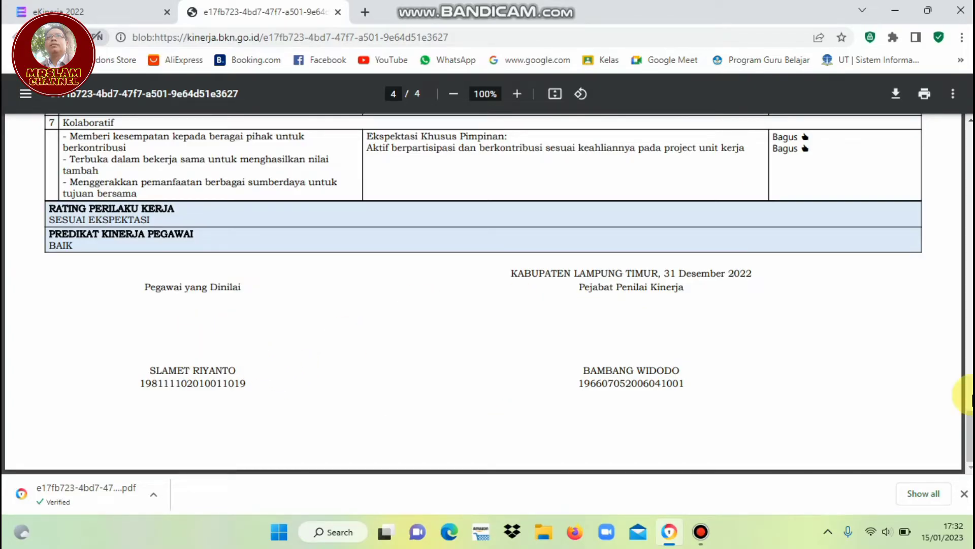
pyautogui.moveTo(970, 436); pyautogui.dragTo(970, 170)
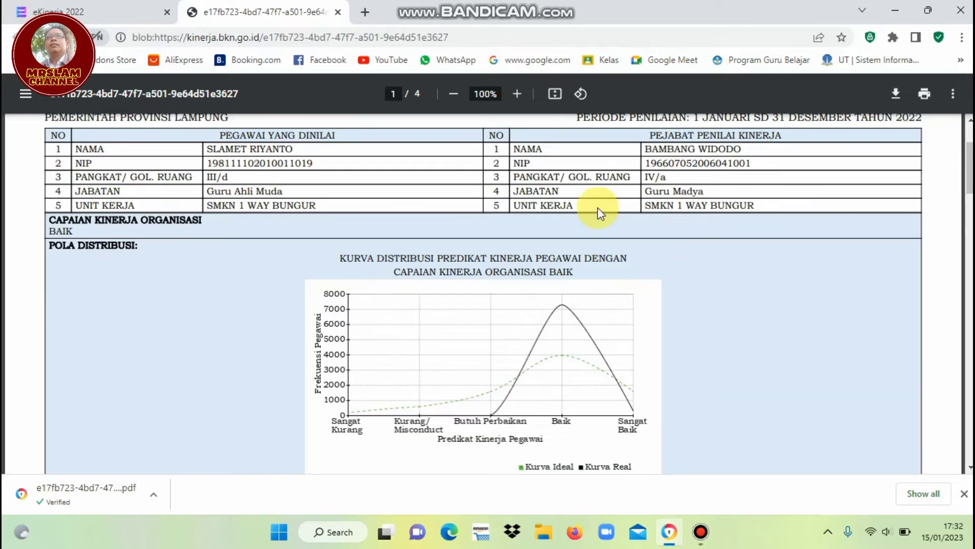
# Open sapkt.simpedu.lampungprov.go.id in a new browser tab and view its login form without filling in any credentials.
pyautogui.click(362, 11)
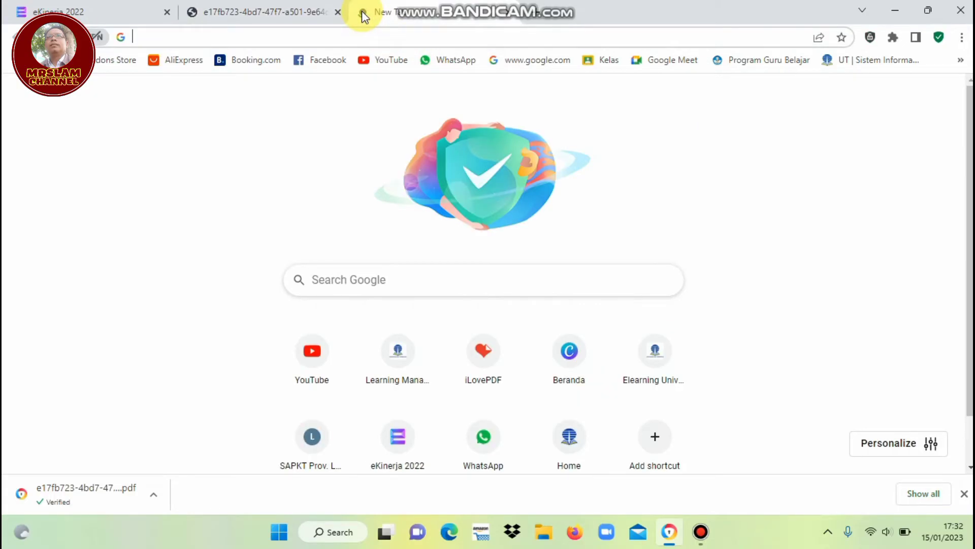
pyautogui.write('sapkt.simpedu.lampungprov.go.id')
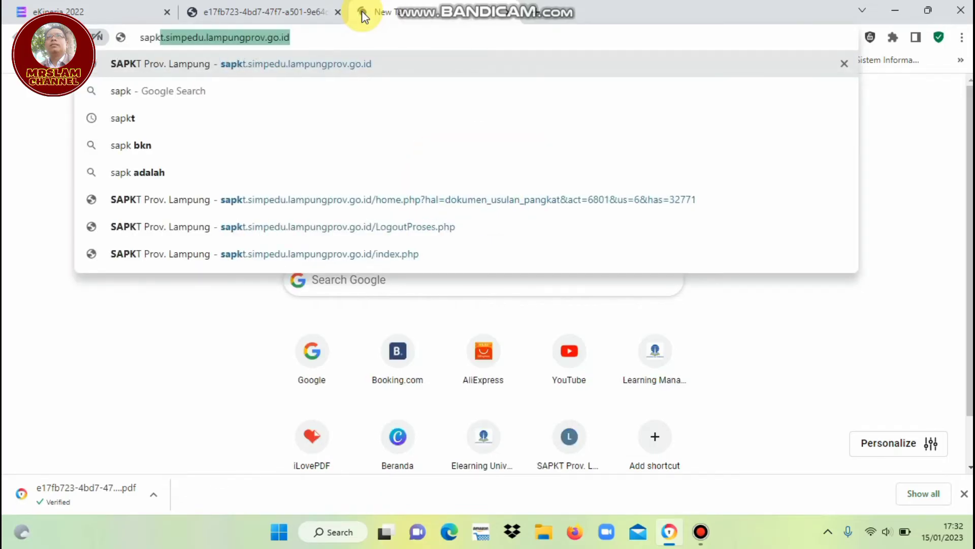
pyautogui.click(296, 65)
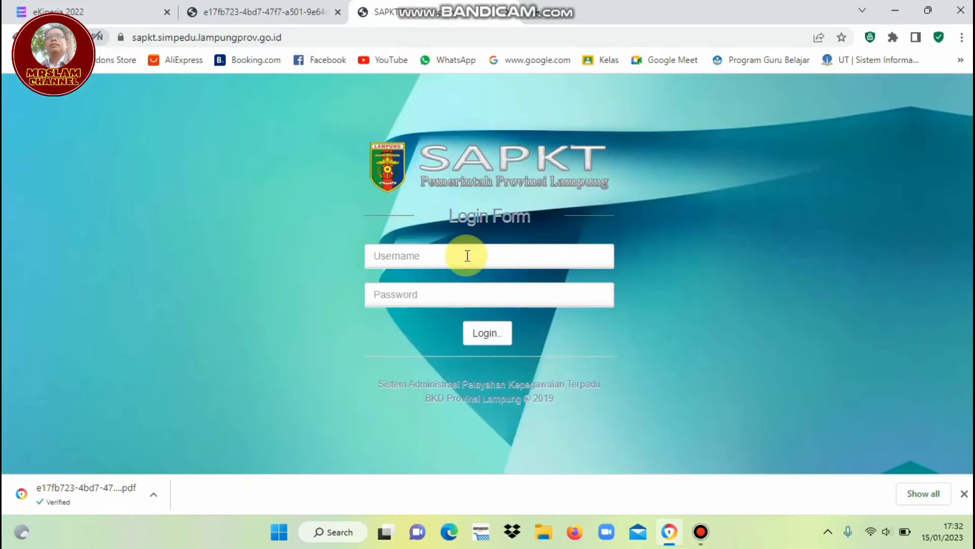
pyautogui.click(465, 255)
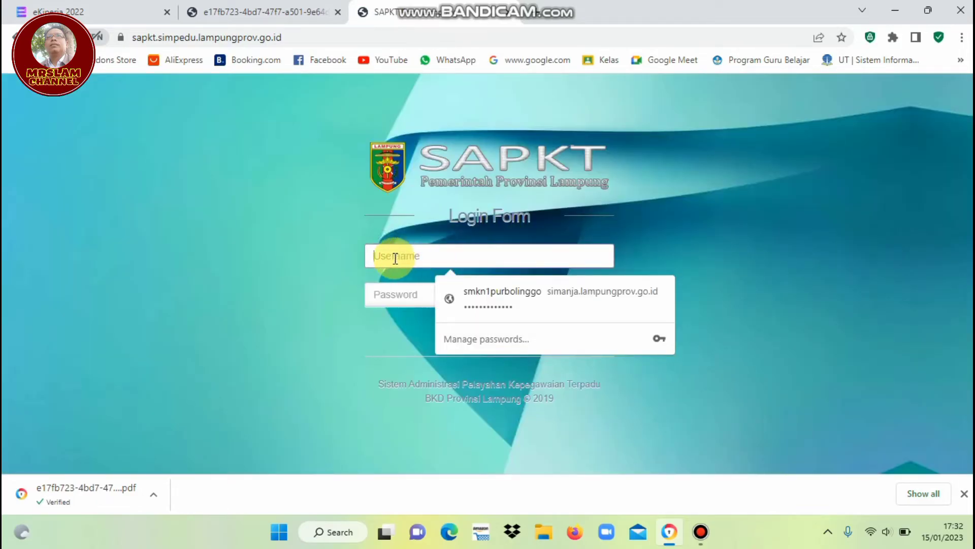
pyautogui.click(327, 273)
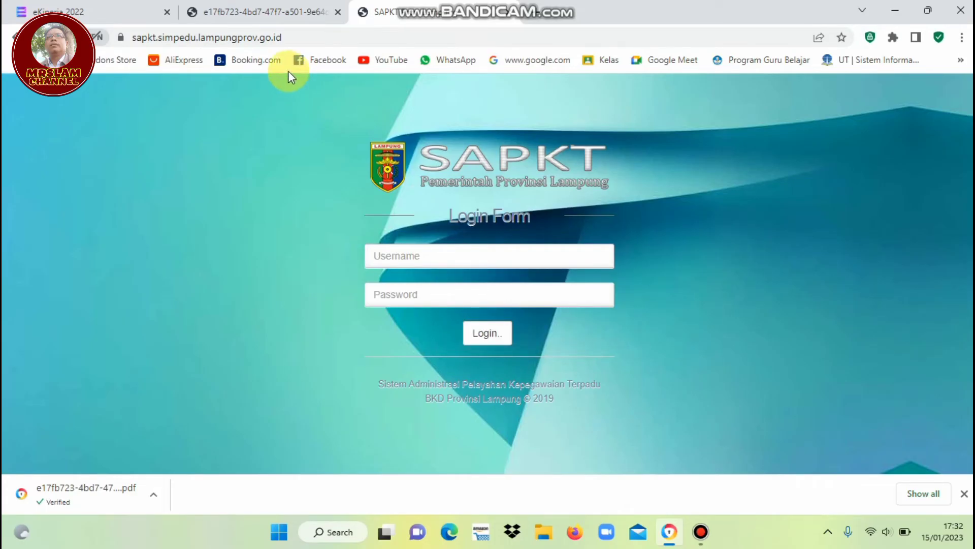
# Switch between the evaluation PDF and the SAPKT login page, and review the PDF's heading, distribution curve and Hasil Kerja table.
pyautogui.click(275, 11)
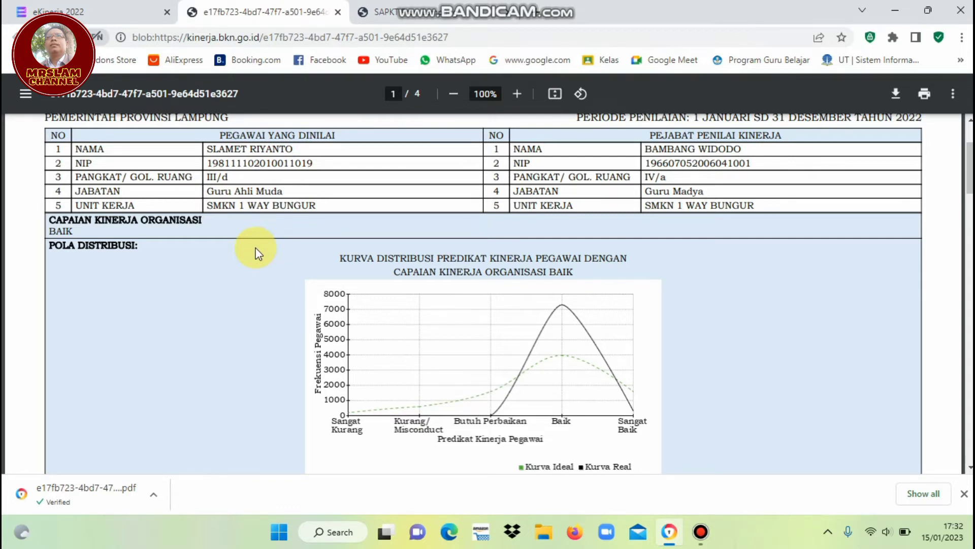
pyautogui.click(382, 9)
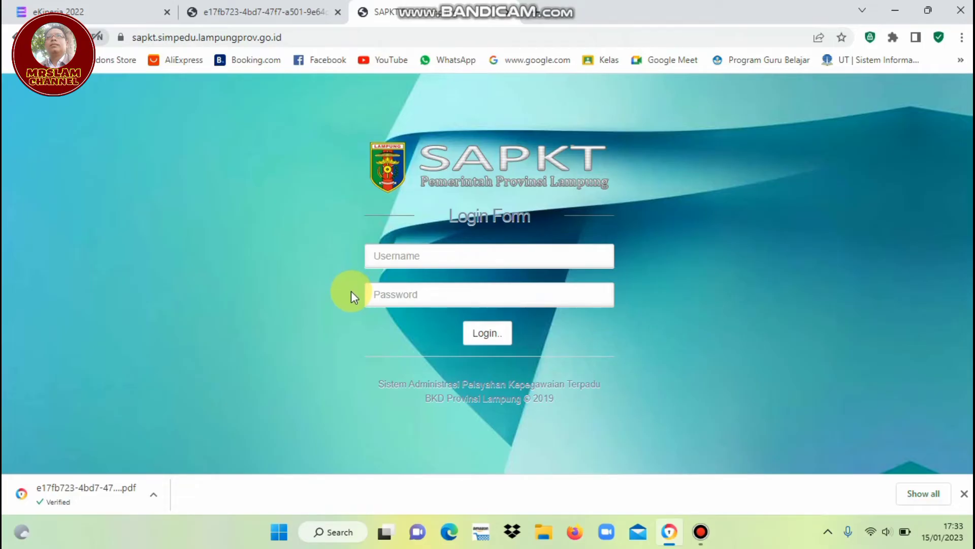
pyautogui.click(212, 11)
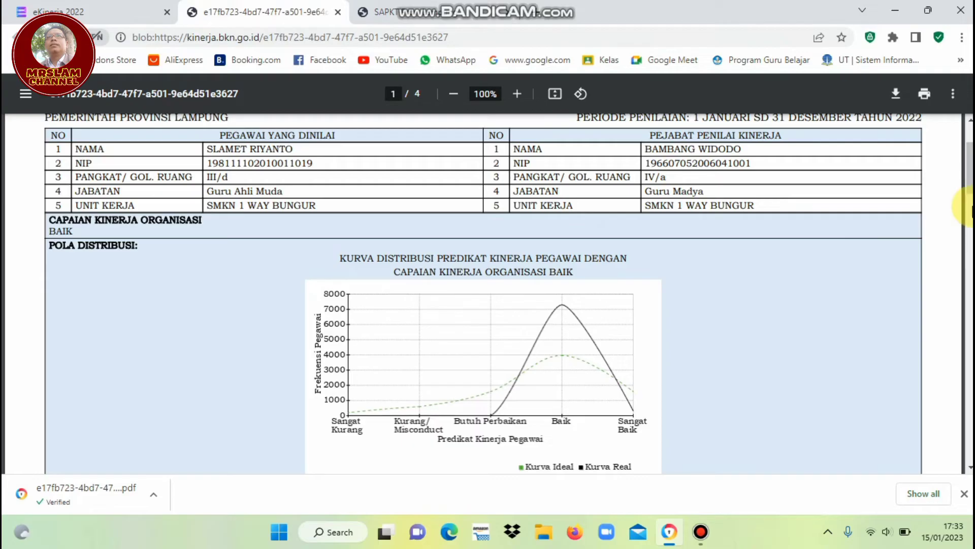
pyautogui.scroll(-6, 970, 209)
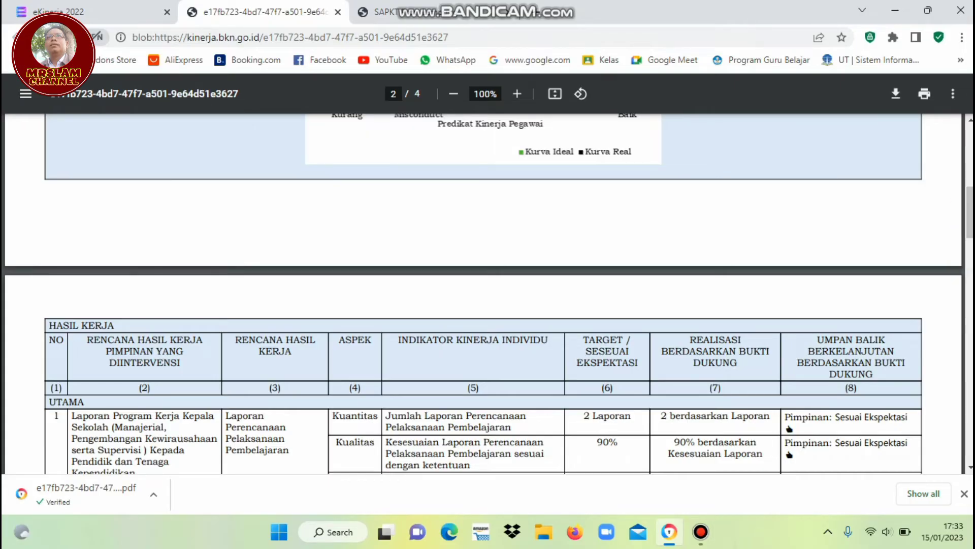
pyautogui.moveTo(970, 208); pyautogui.dragTo(970, 164)
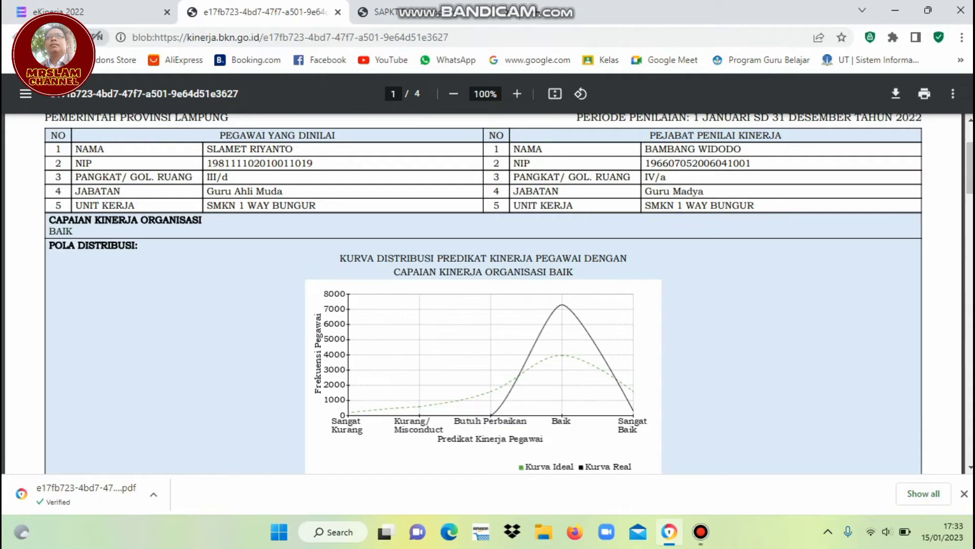
pyautogui.scroll(3, 879, 172)
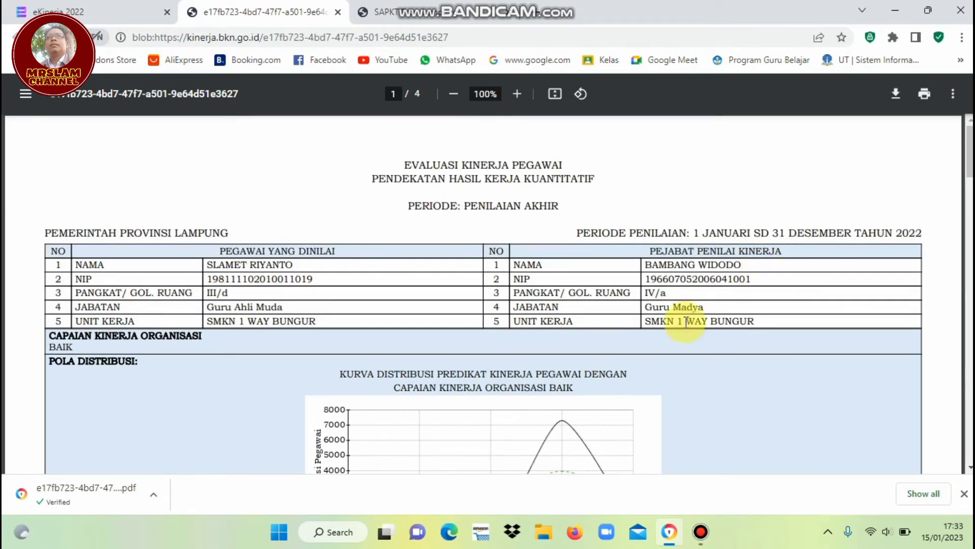
# In eKinerja, open the print form for the final assessment's Dokumen Evaluasi Kinerja and set the employee date to 31/12/2022.
pyautogui.click(75, 6)
pyautogui.click(745, 115)
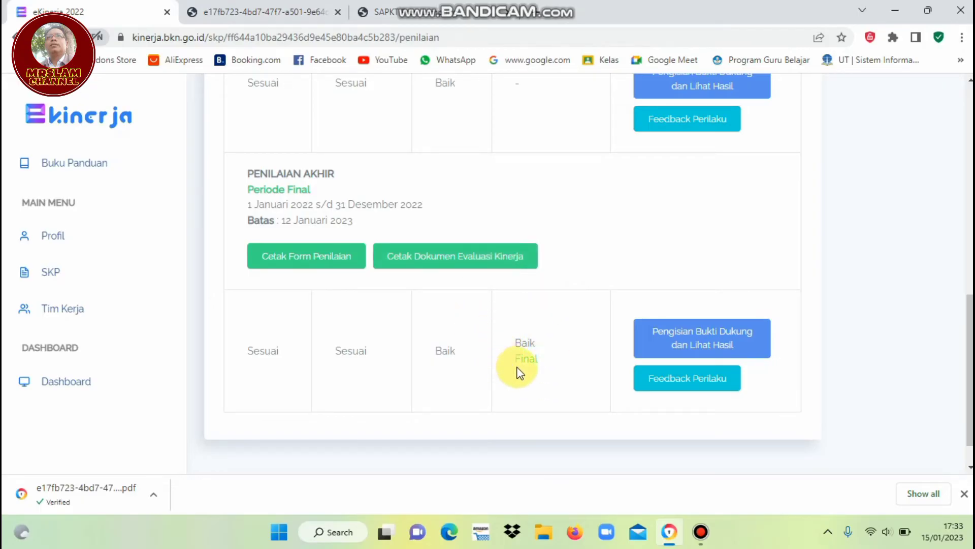
pyautogui.click(471, 257)
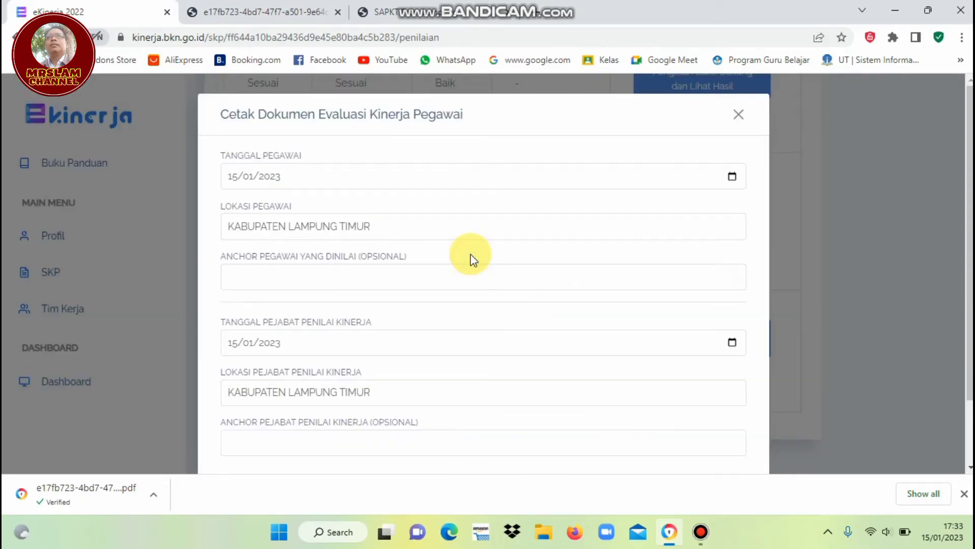
pyautogui.click(733, 176)
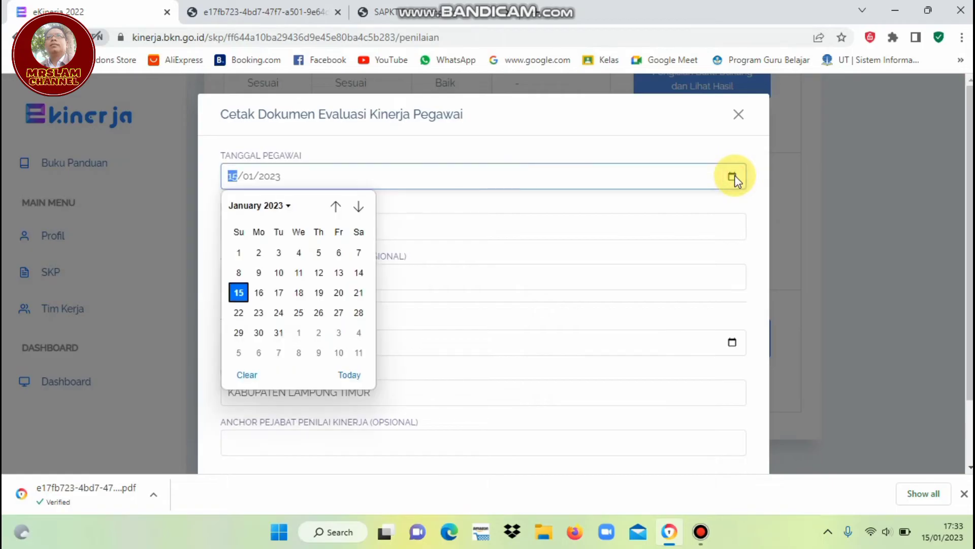
pyautogui.click(336, 205)
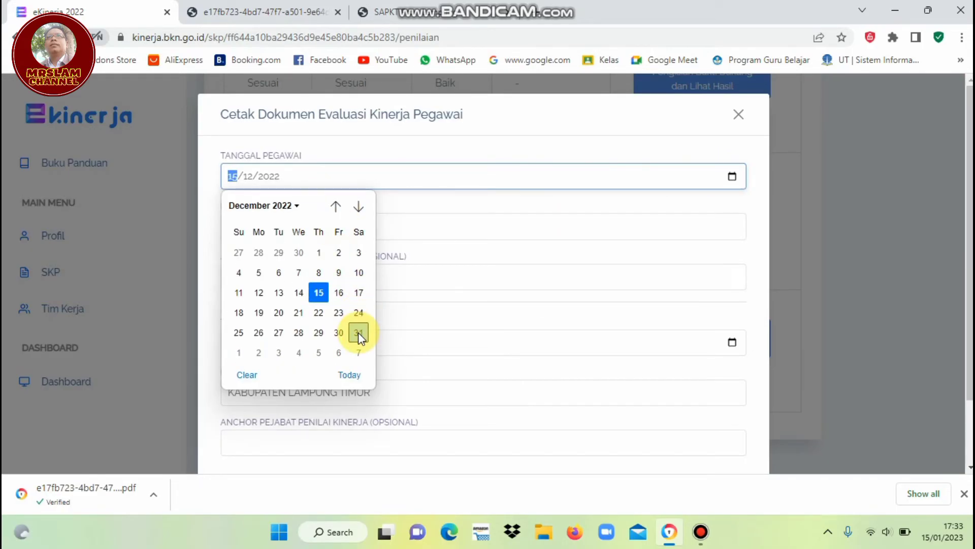
pyautogui.click(358, 332)
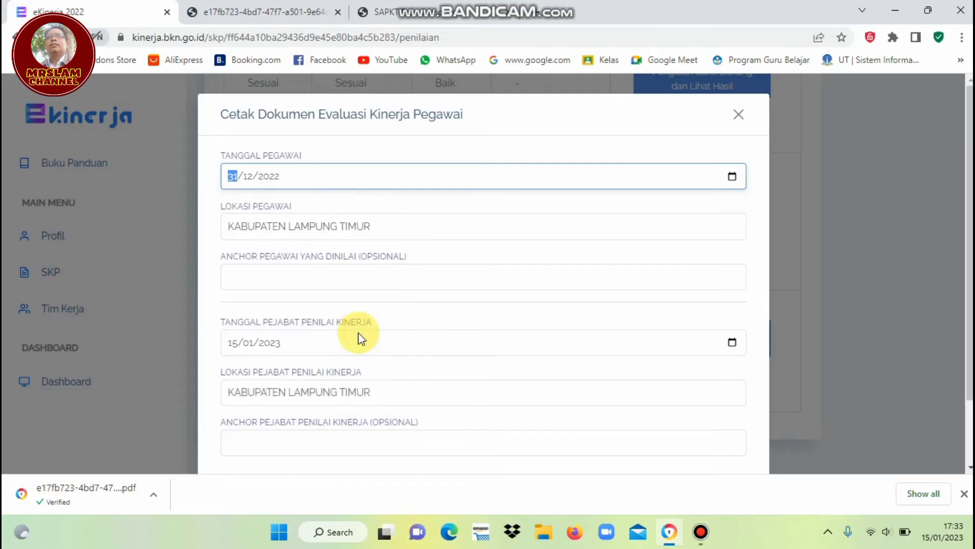
# Set the assessing official's date to 31/12/2022 and generate the final assessment's Dokumen Evaluasi Kinerja Pegawai.
pyautogui.click(732, 343)
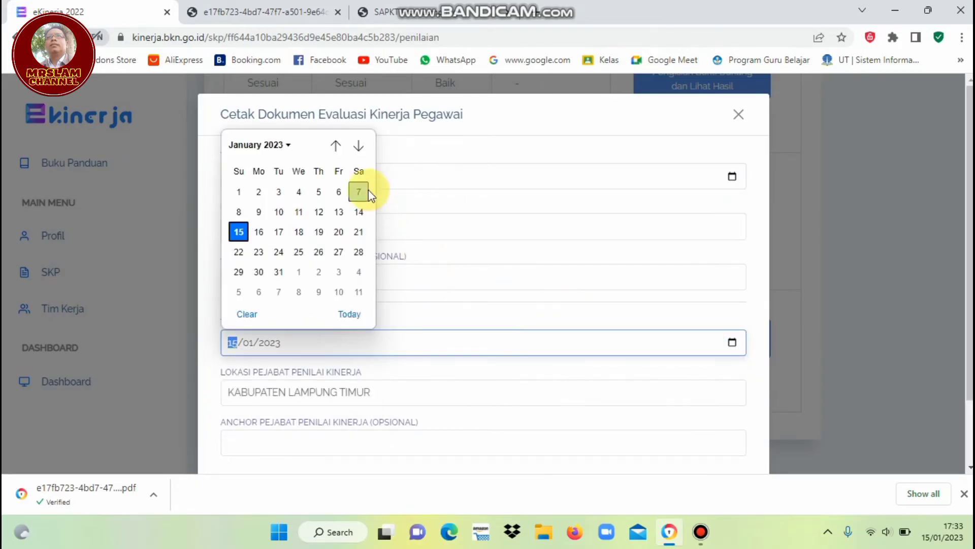
pyautogui.click(336, 146)
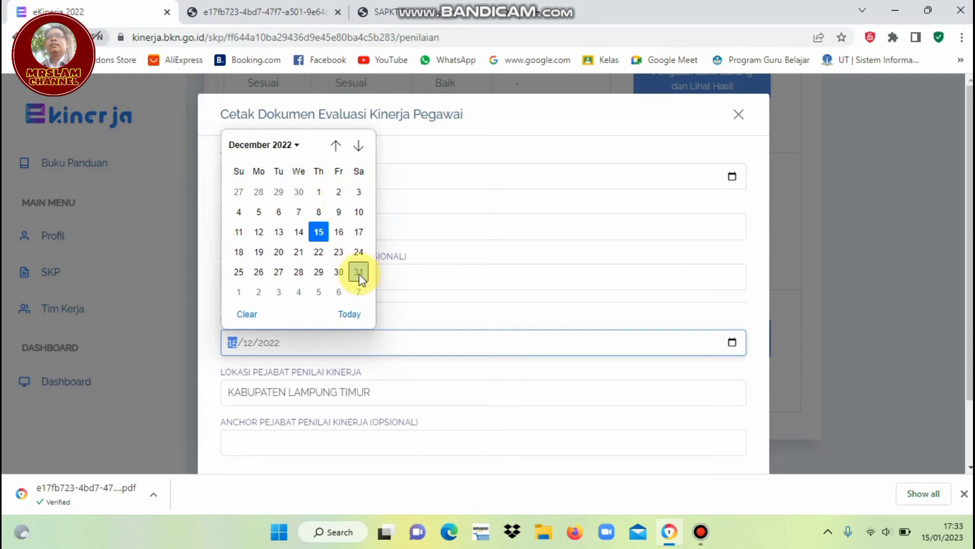
pyautogui.click(358, 274)
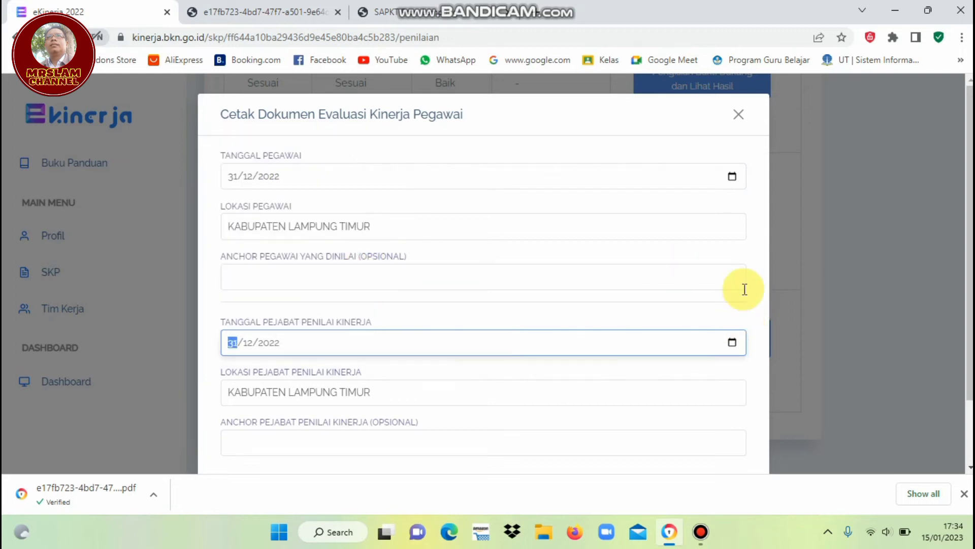
pyautogui.scroll(-2, 957, 445)
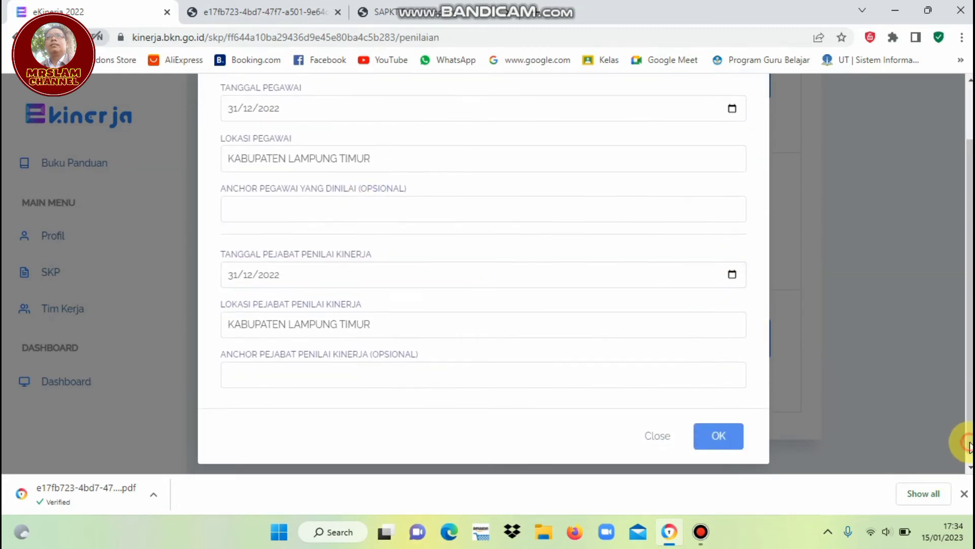
pyautogui.click(721, 428)
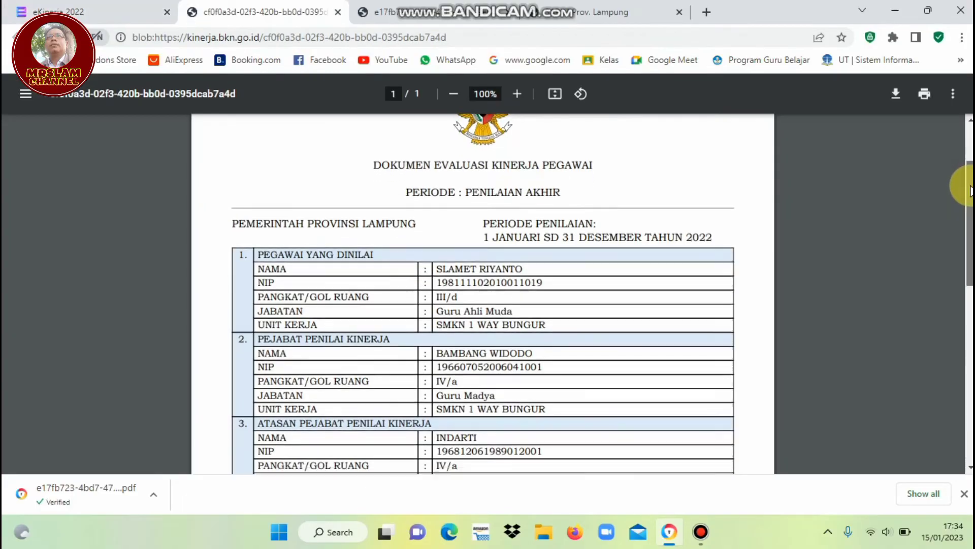
pyautogui.scroll(2, 958, 194)
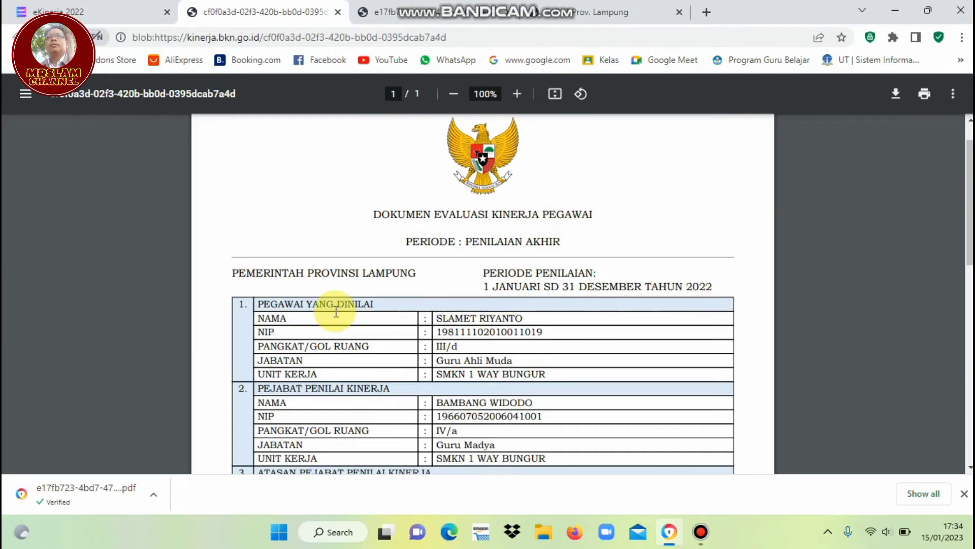
# Close the Cetak Dokumen Evaluasi Kinerja Pegawai form in eKinerja and return to the SKP list.
pyautogui.click(76, 6)
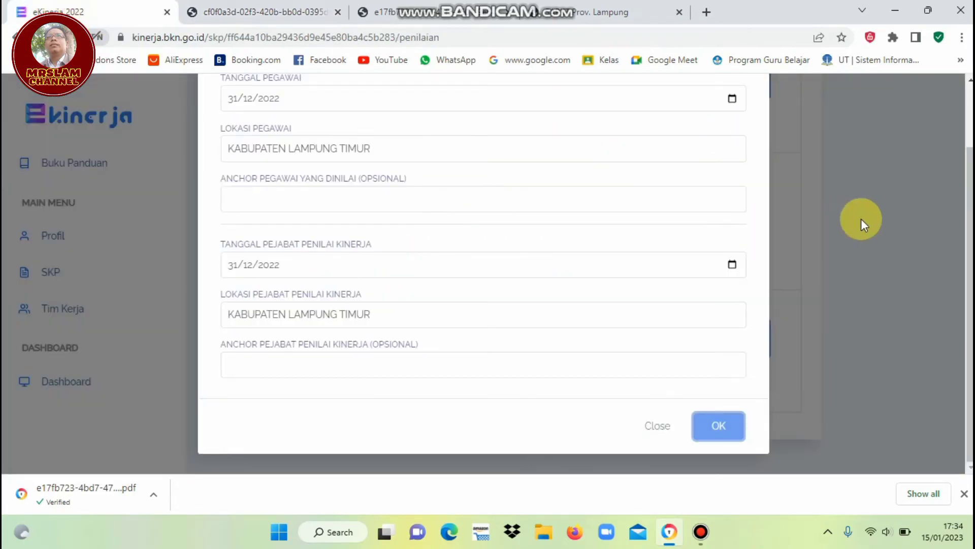
pyautogui.scroll(1, 969, 254)
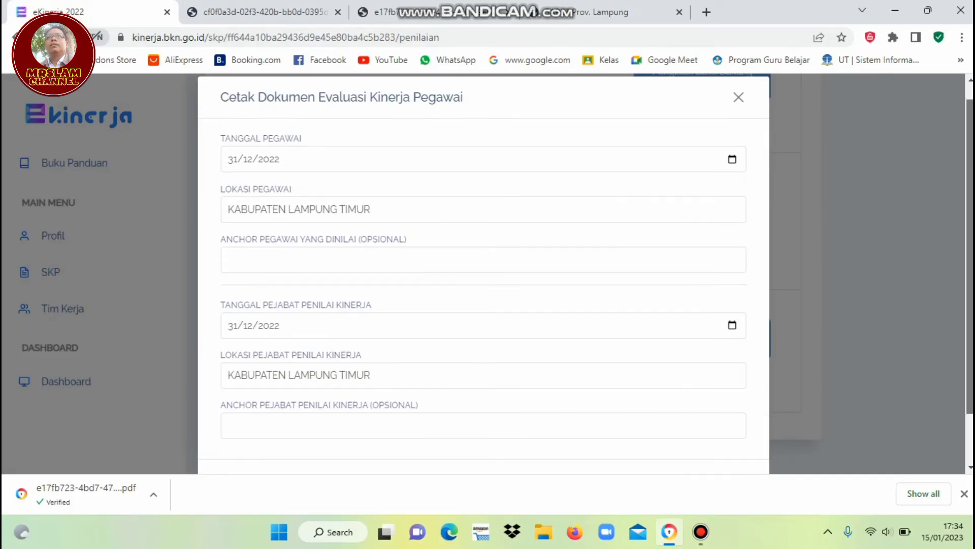
pyautogui.click(738, 98)
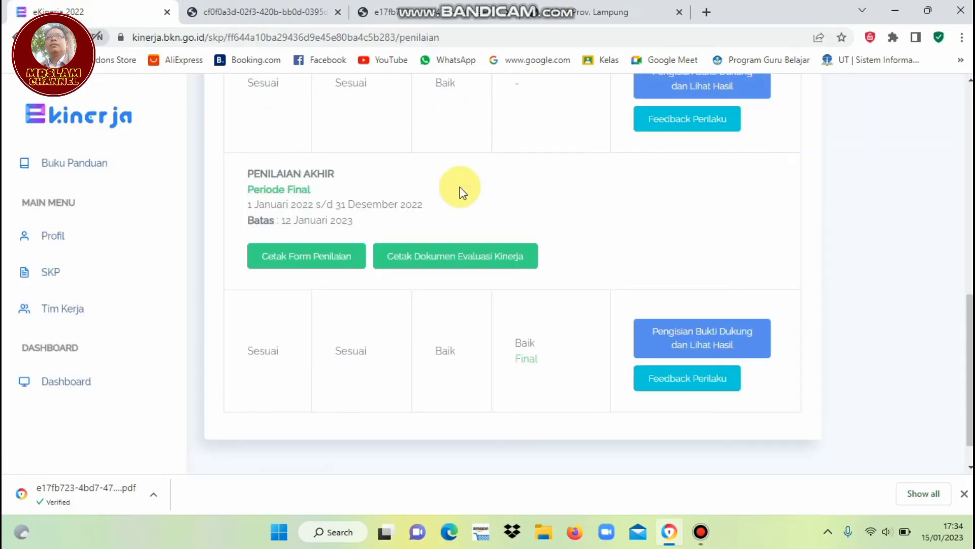
pyautogui.click(53, 270)
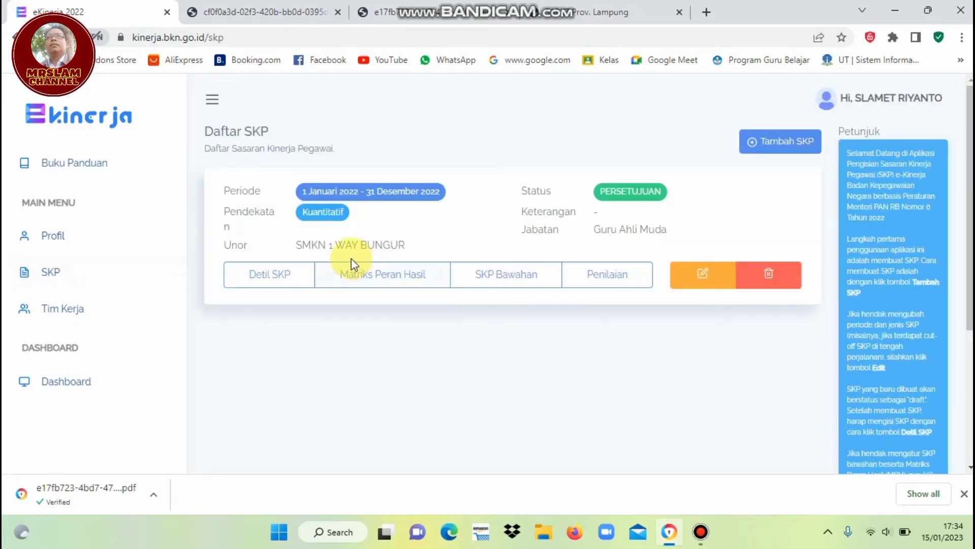
# Open the details of the 2022 SKP and bring up the Cetak Rencana SKP print form.
pyautogui.click(270, 285)
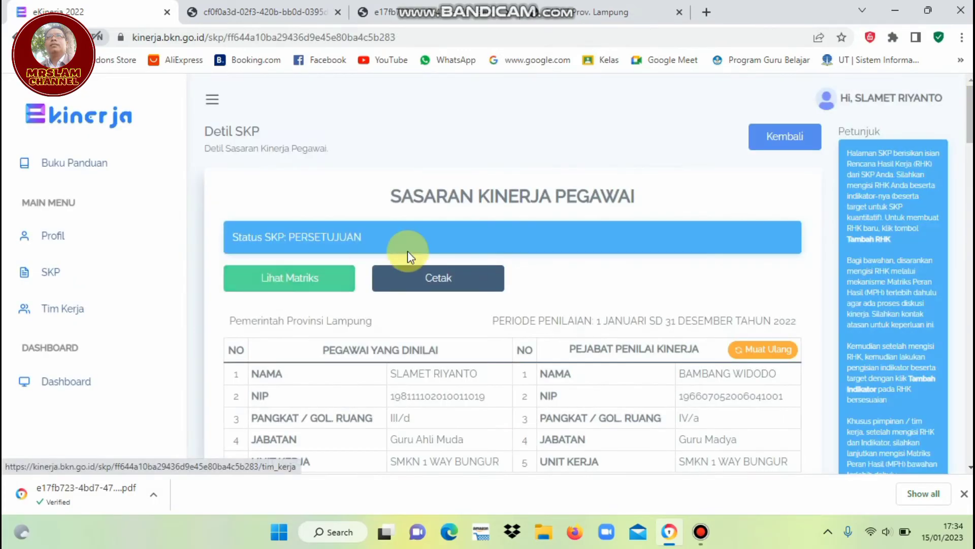
pyautogui.click(414, 282)
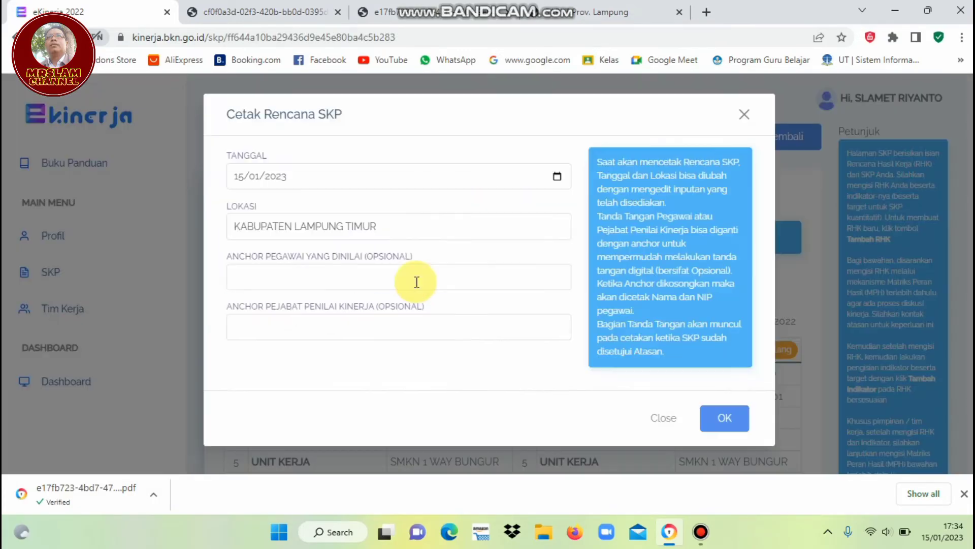
pyautogui.click(557, 177)
pyautogui.click(278, 207)
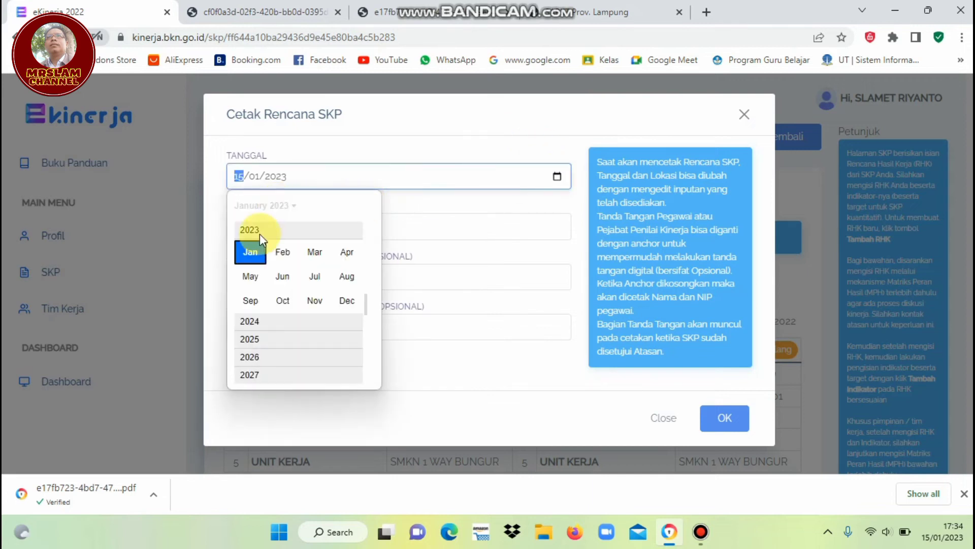
pyautogui.click(539, 184)
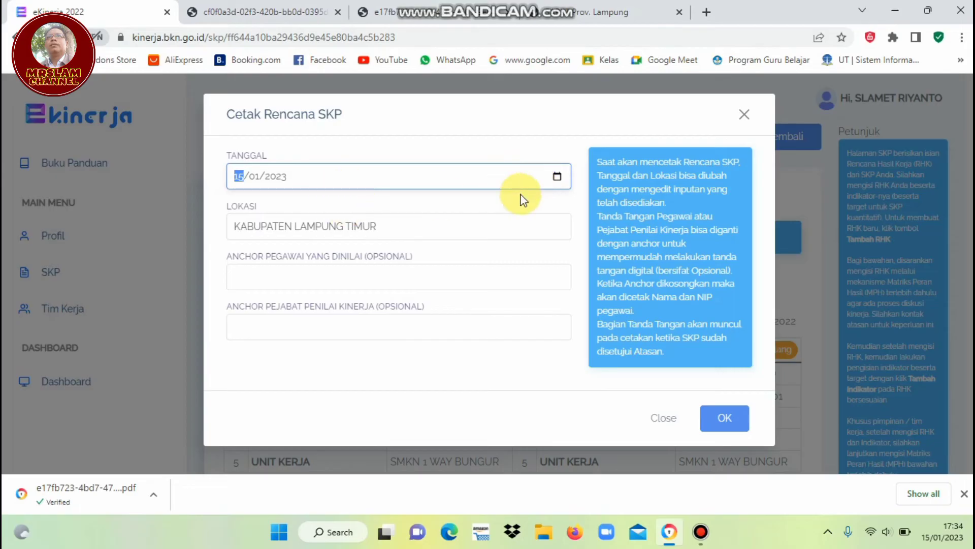
# Set the SKP plan's print date to 01/01/2022 and generate the Rencana SKP document.
pyautogui.click(559, 176)
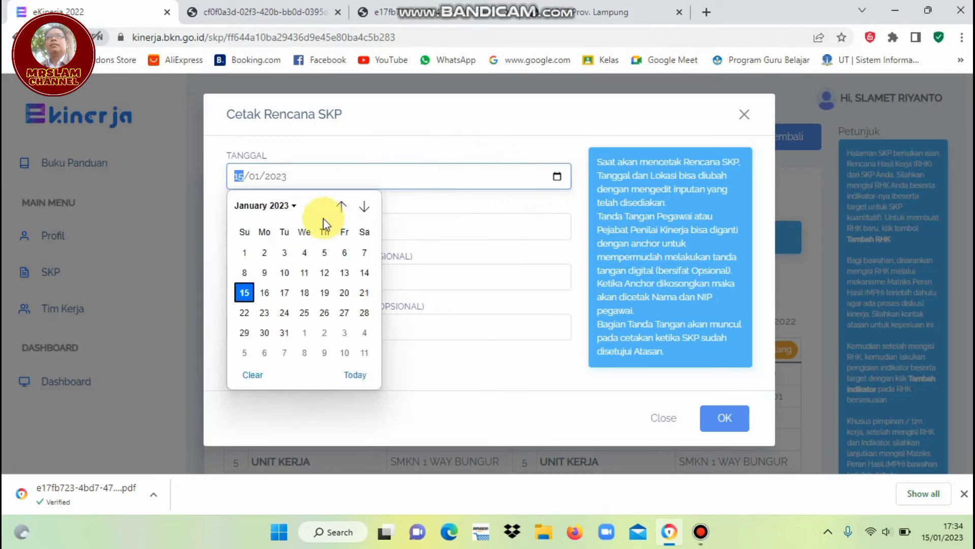
pyautogui.click(295, 206)
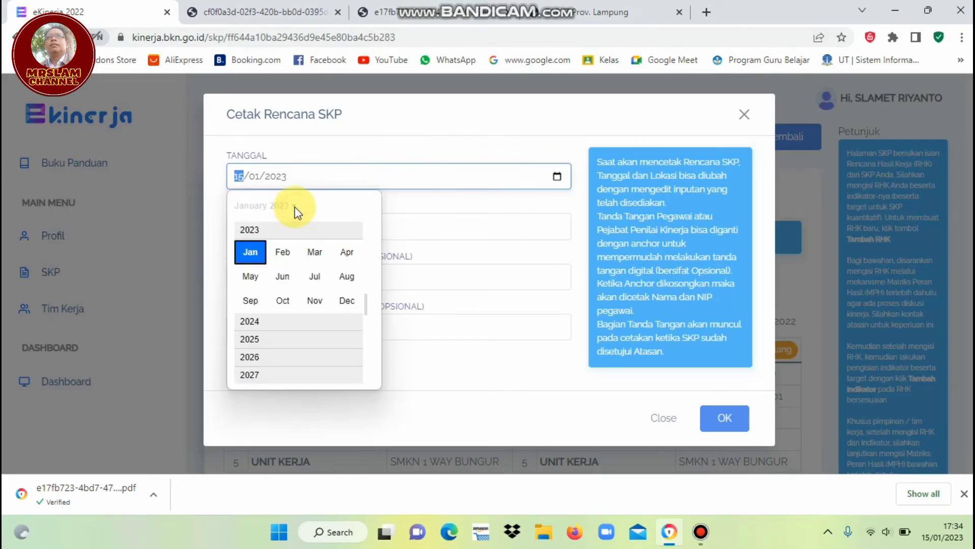
pyautogui.click(270, 229)
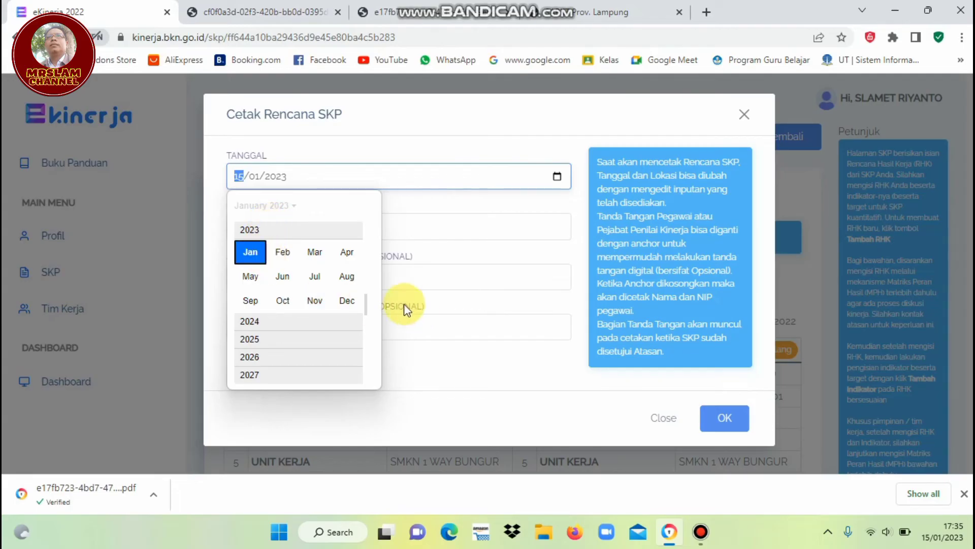
pyautogui.click(366, 304)
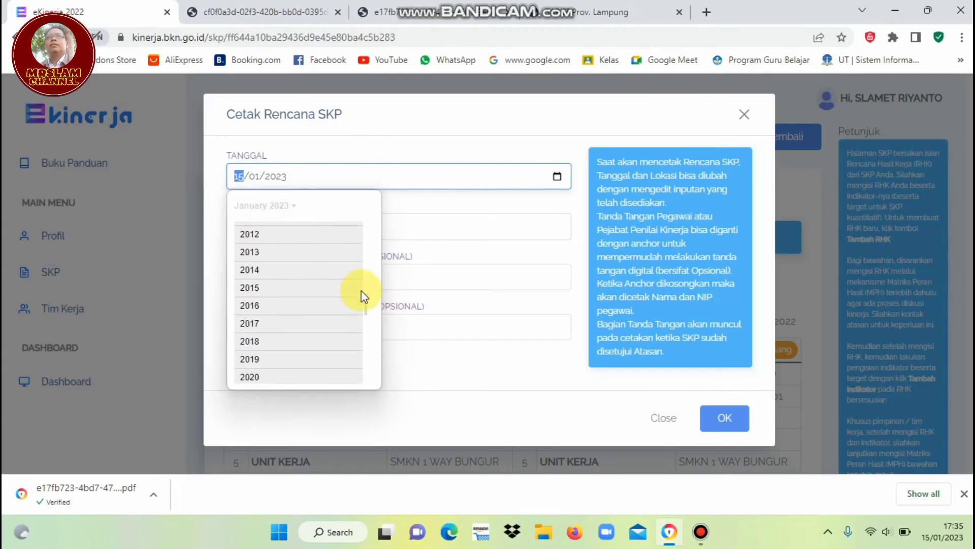
pyautogui.moveTo(366, 303); pyautogui.dragTo(362, 352)
pyautogui.click(246, 314)
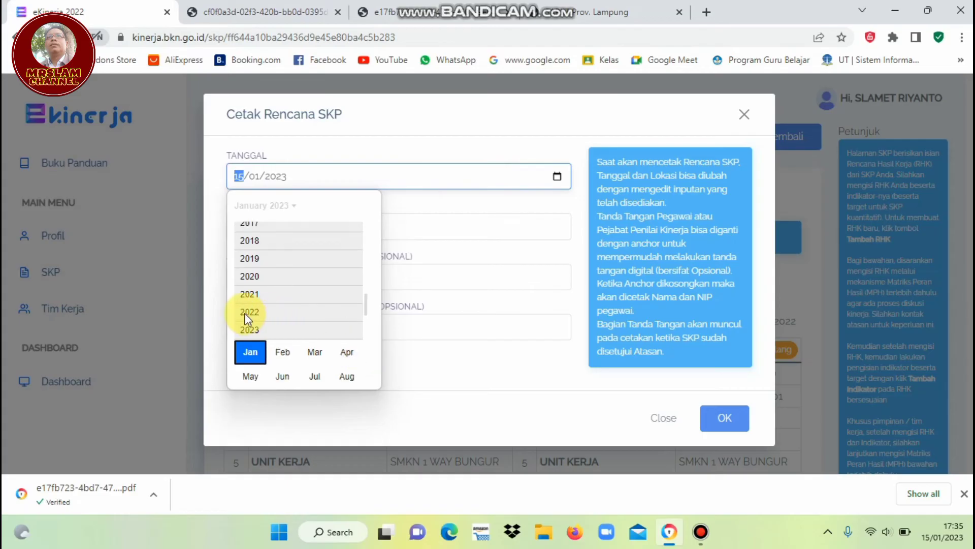
pyautogui.click(254, 254)
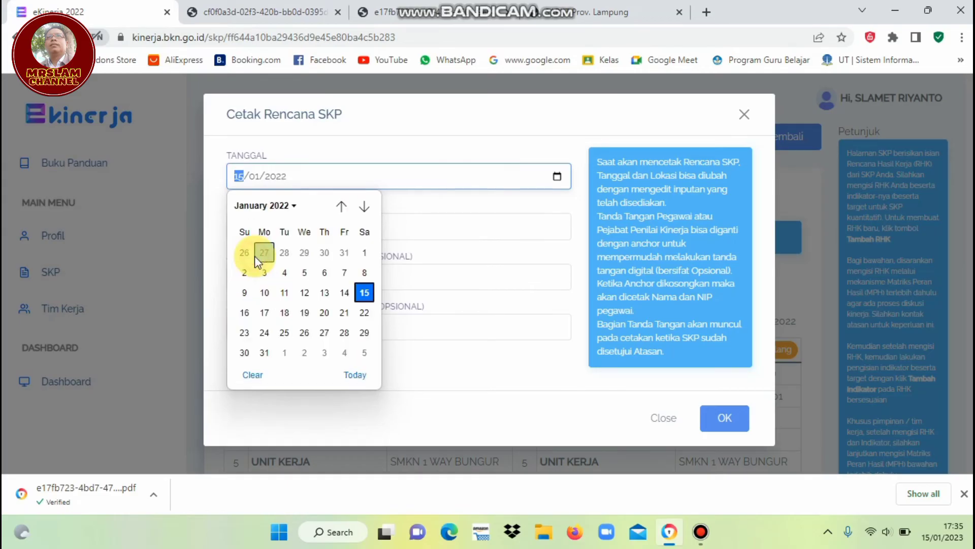
pyautogui.click(361, 254)
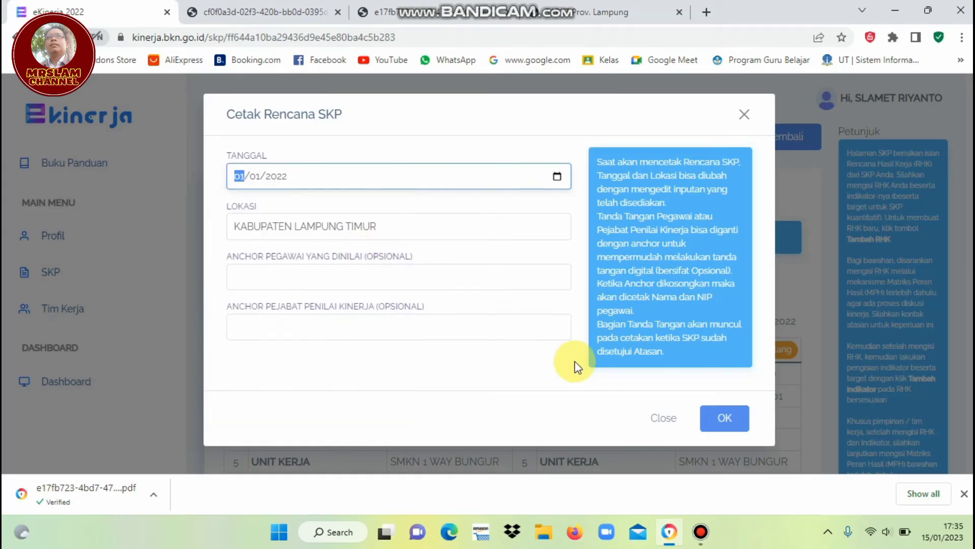
pyautogui.click(731, 421)
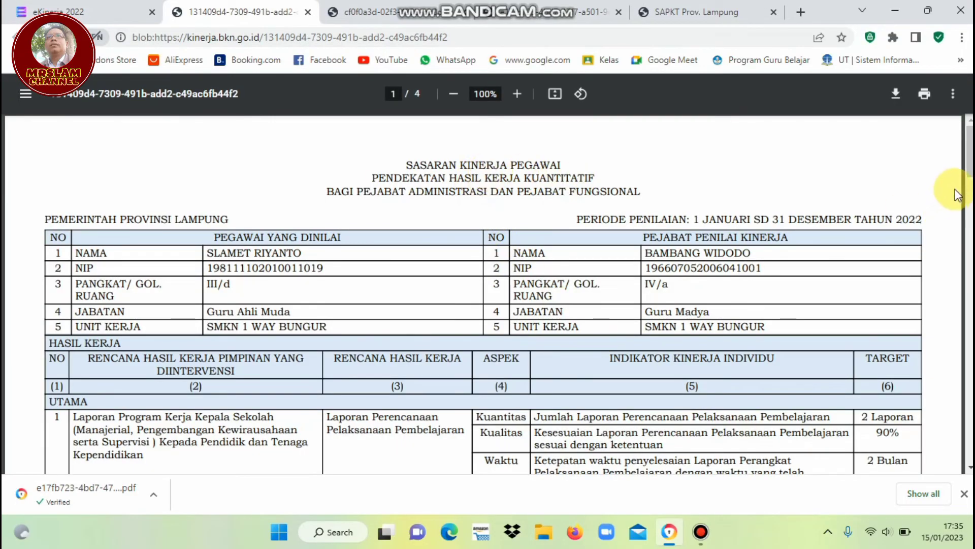
# Review the generated SKP plan PDF down to its signature block, and check the evaluation PDF's heading and distribution curve.
pyautogui.moveTo(968, 153); pyautogui.dragTo(970, 404)
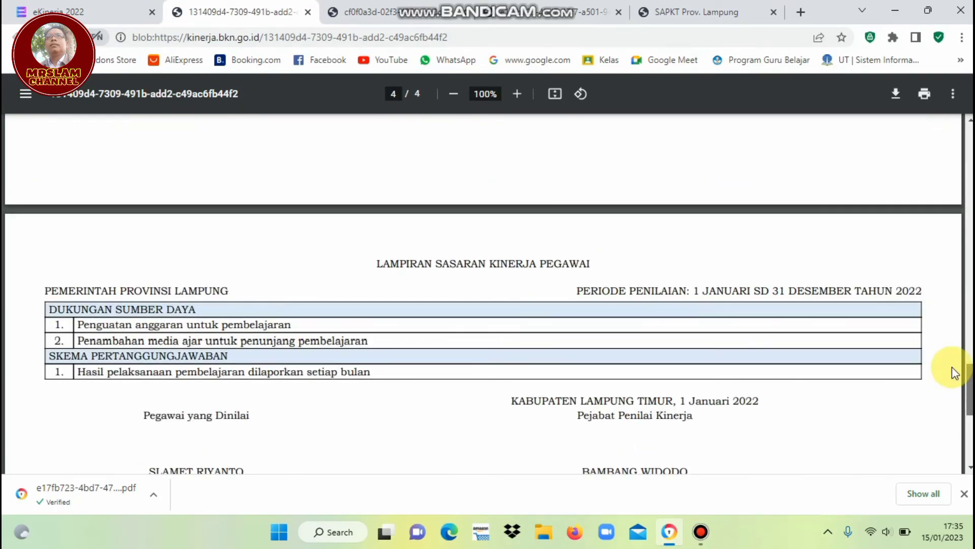
pyautogui.moveTo(966, 370); pyautogui.dragTo(890, 148)
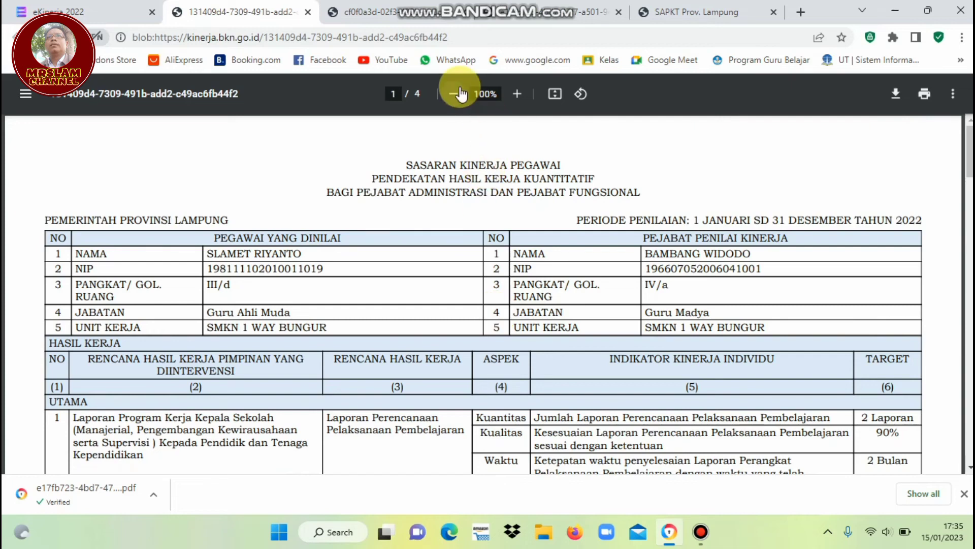
pyautogui.click(518, 8)
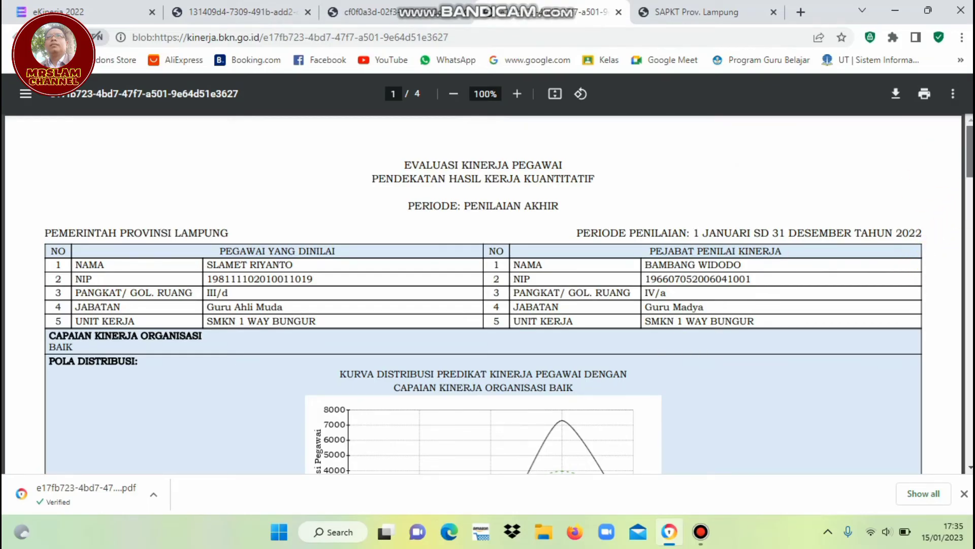
pyautogui.scroll(-3, 682, 355)
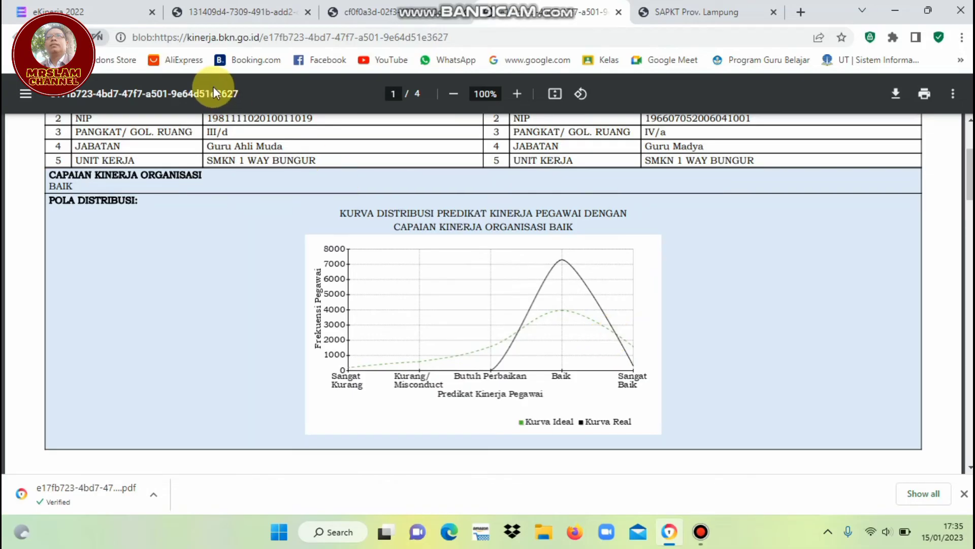
# Close the Cetak Rencana SKP form in eKinerja and open the SKP's Penilaian page at the Penilaian Akhir print options.
pyautogui.click(99, 2)
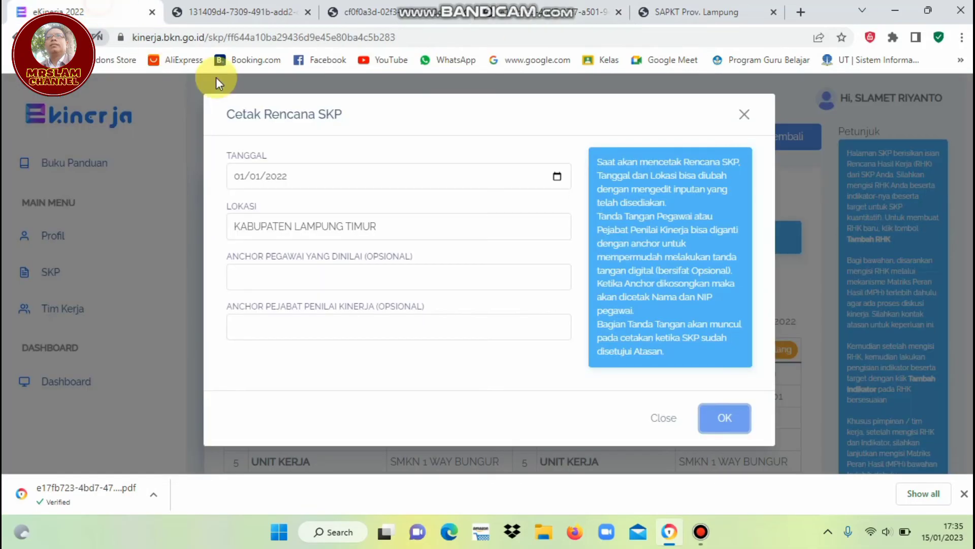
pyautogui.click(745, 112)
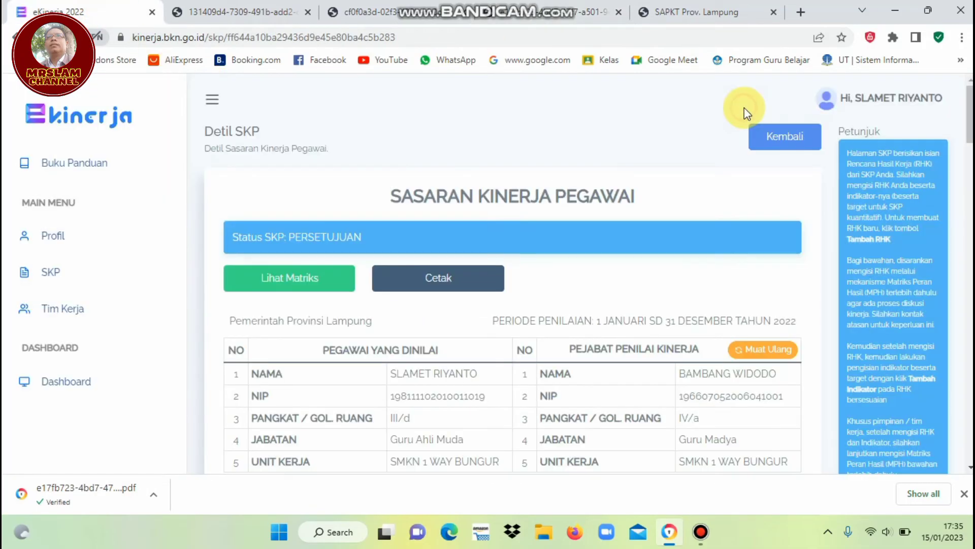
pyautogui.click(61, 277)
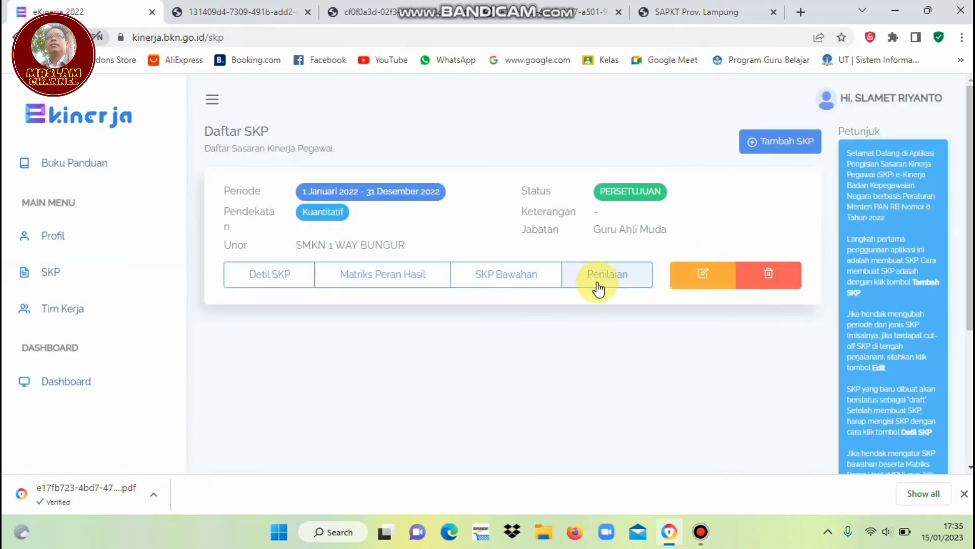
pyautogui.click(597, 283)
pyautogui.scroll(-10, 285, 350)
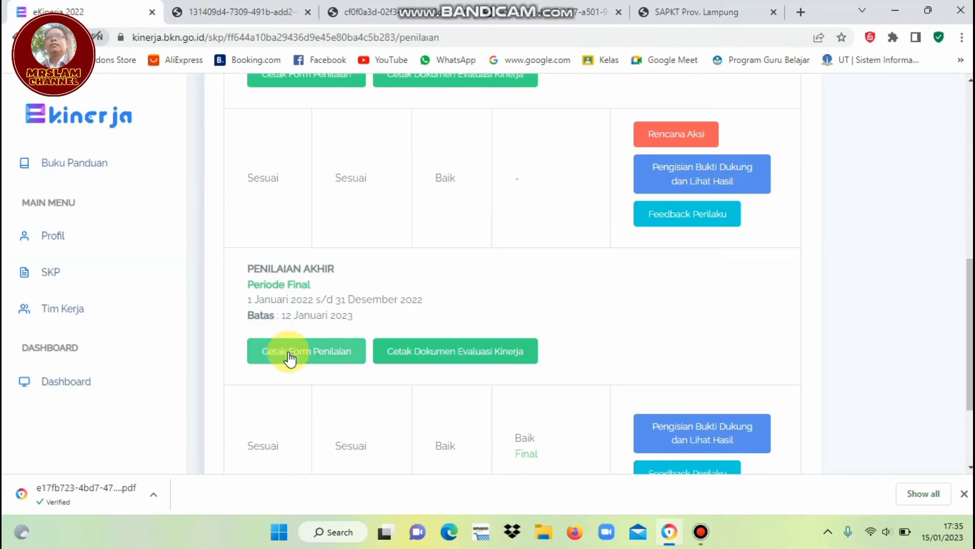
# Review the final assessment's Evaluasi Kinerja Pegawai PDF, from the distribution curve and Hasil Kerja table to the signature block.
pyautogui.click(532, 4)
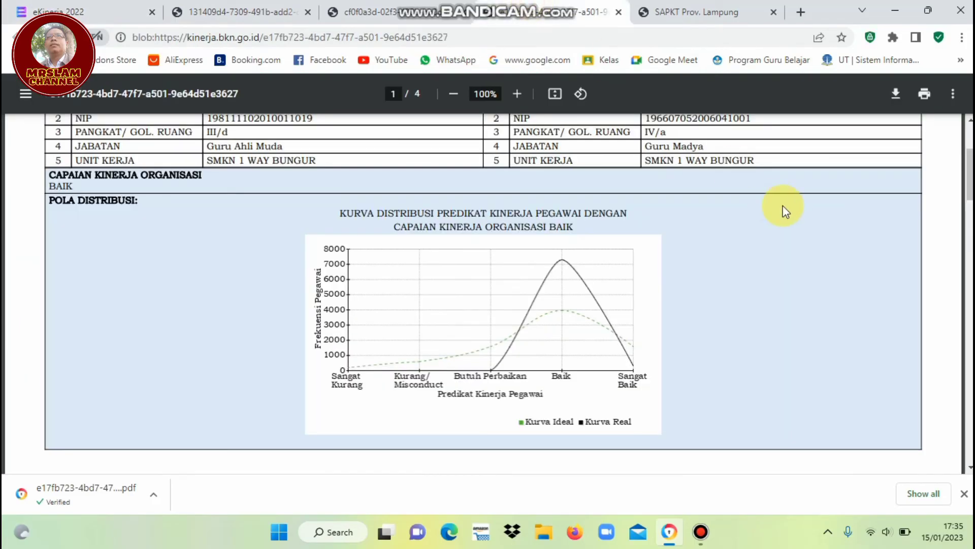
pyautogui.scroll(-20, 483, 295)
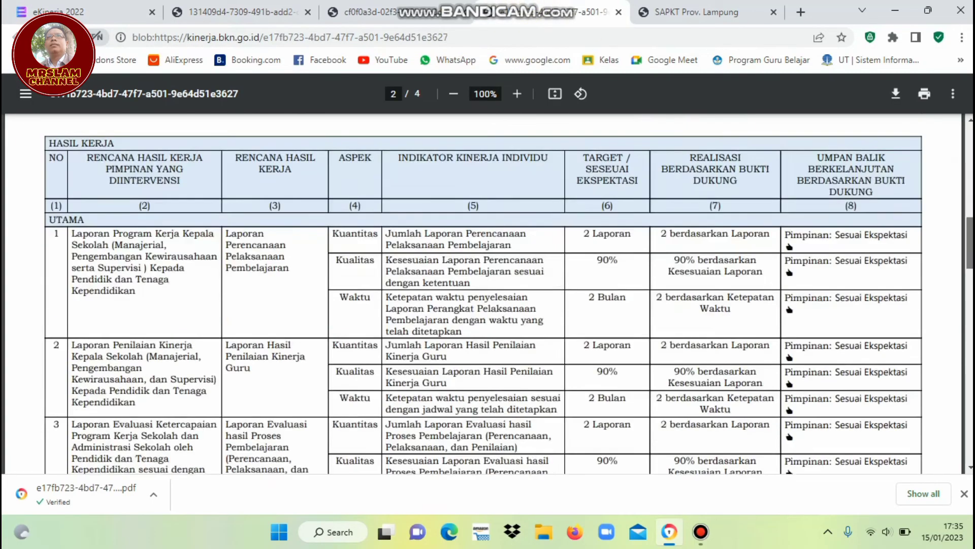
pyautogui.scroll(-1, 482, 294)
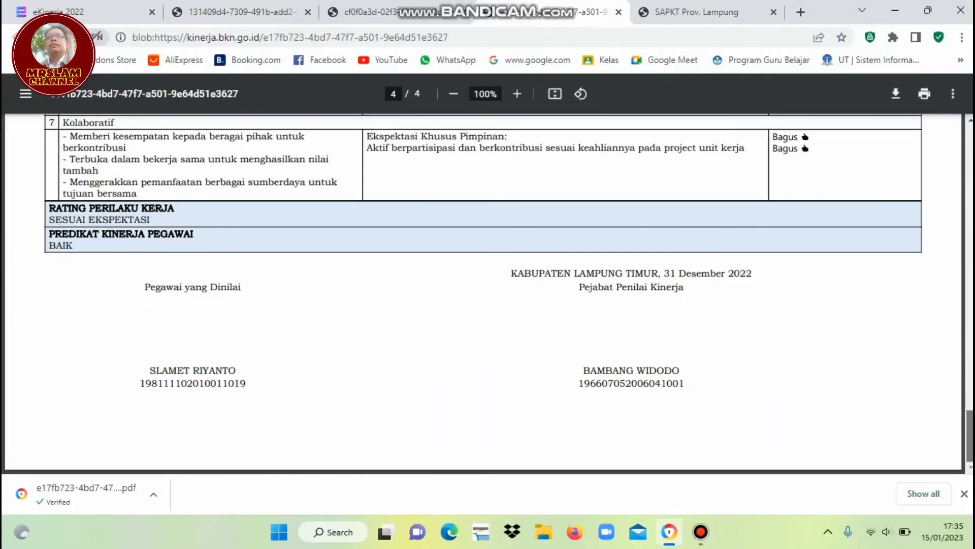
pyautogui.moveTo(970, 434); pyautogui.dragTo(960, 246)
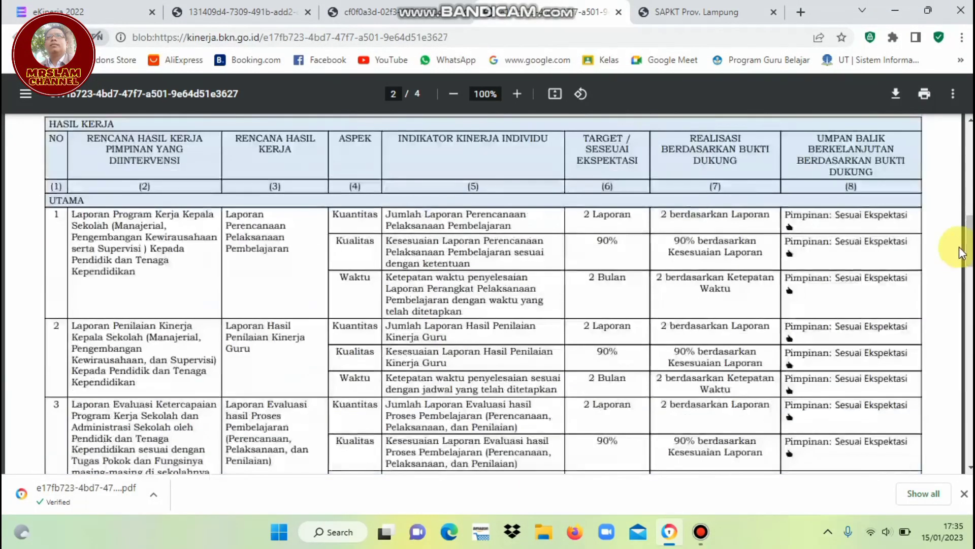
# Examine the Dokumen Evaluasi Kinerja Pegawai PDF down to its dates and signatures, and switch between the three generated PDFs.
pyautogui.click(415, 9)
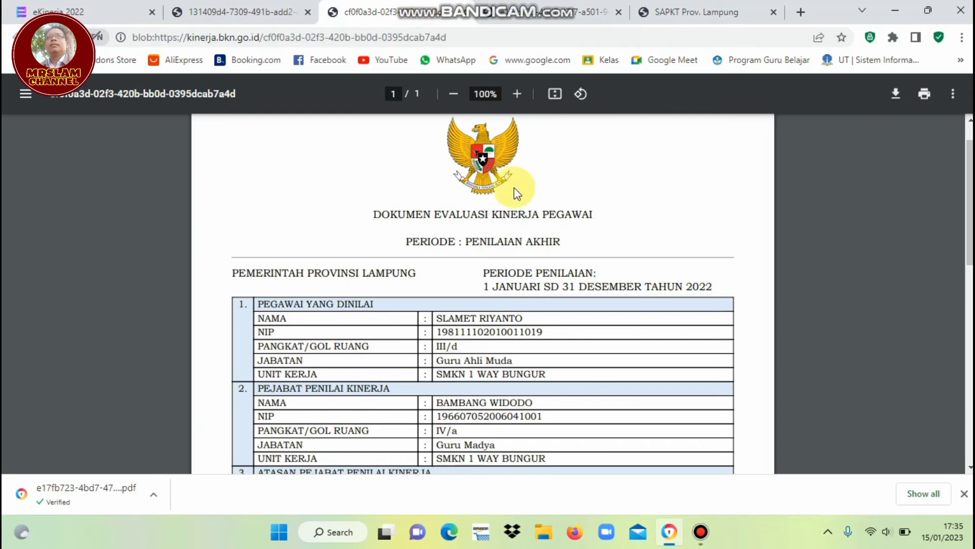
pyautogui.moveTo(971, 203); pyautogui.dragTo(970, 333)
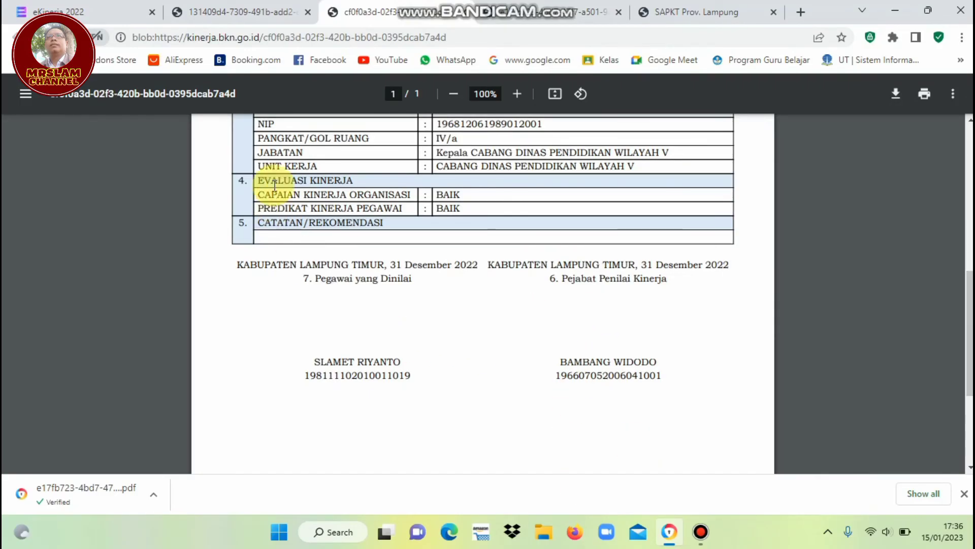
pyautogui.click(258, 17)
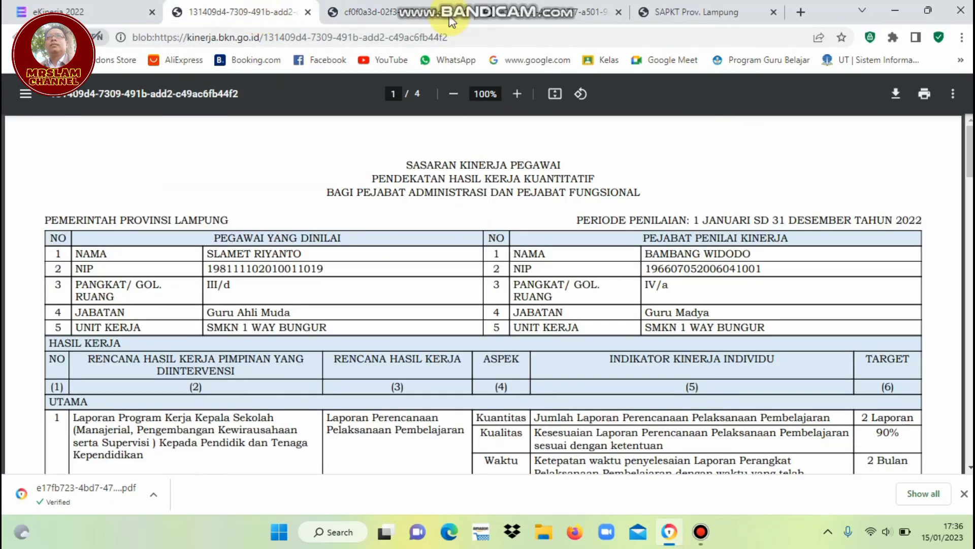
pyautogui.click(522, 15)
pyautogui.click(411, 12)
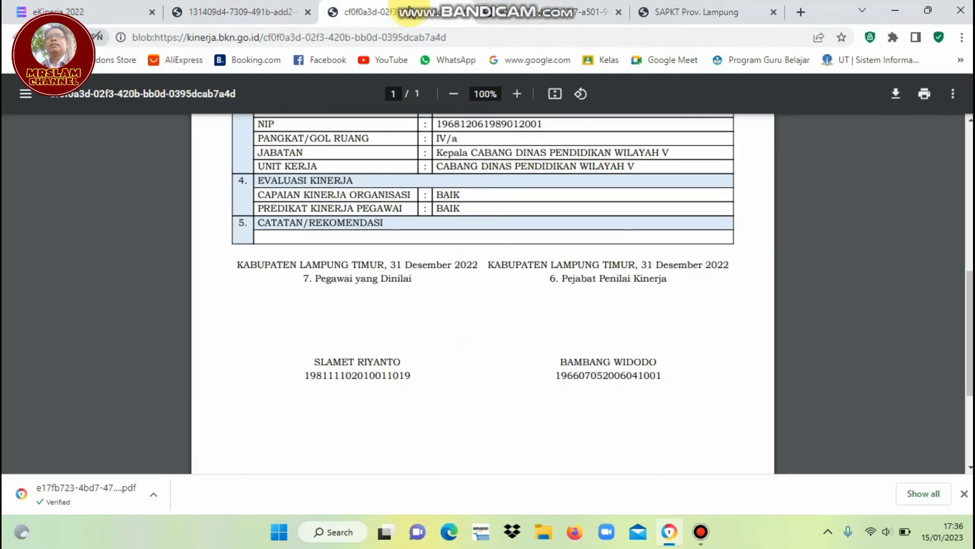